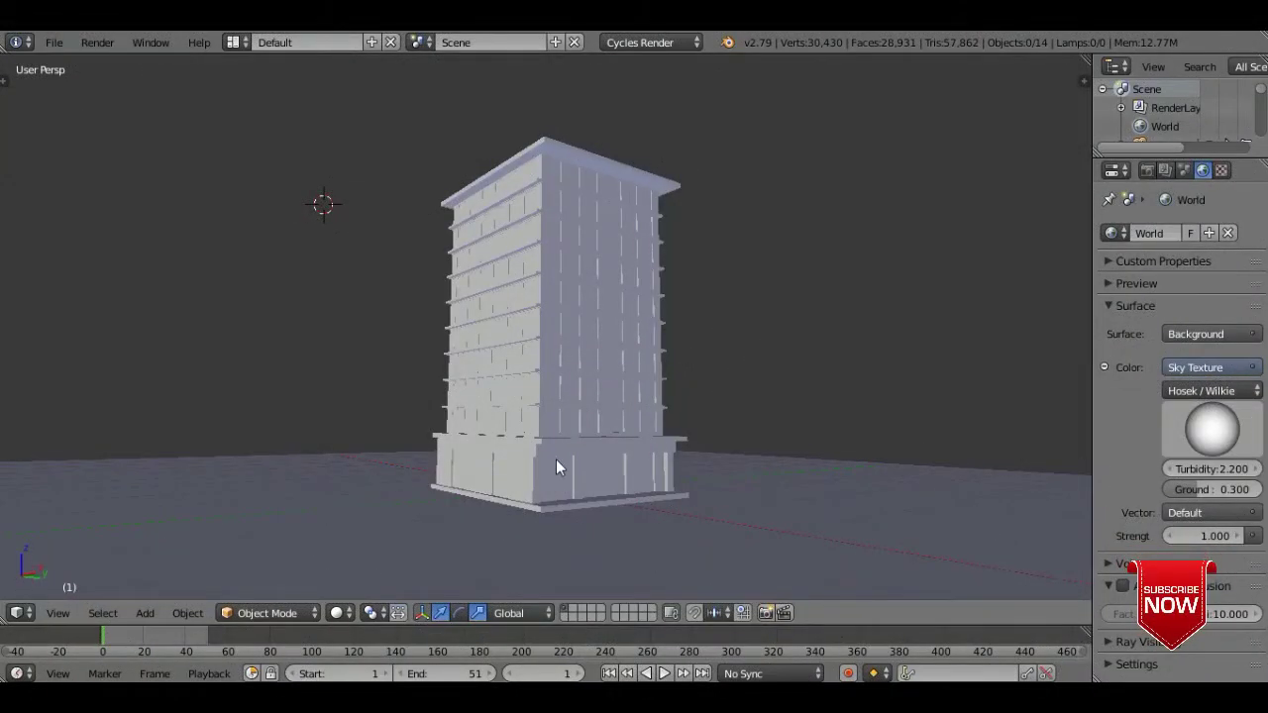
# Step: Walk toward and away from the tower to inspect its facade up close, ending facing its base front-on
pyautogui.hotkey('shift', 'f')
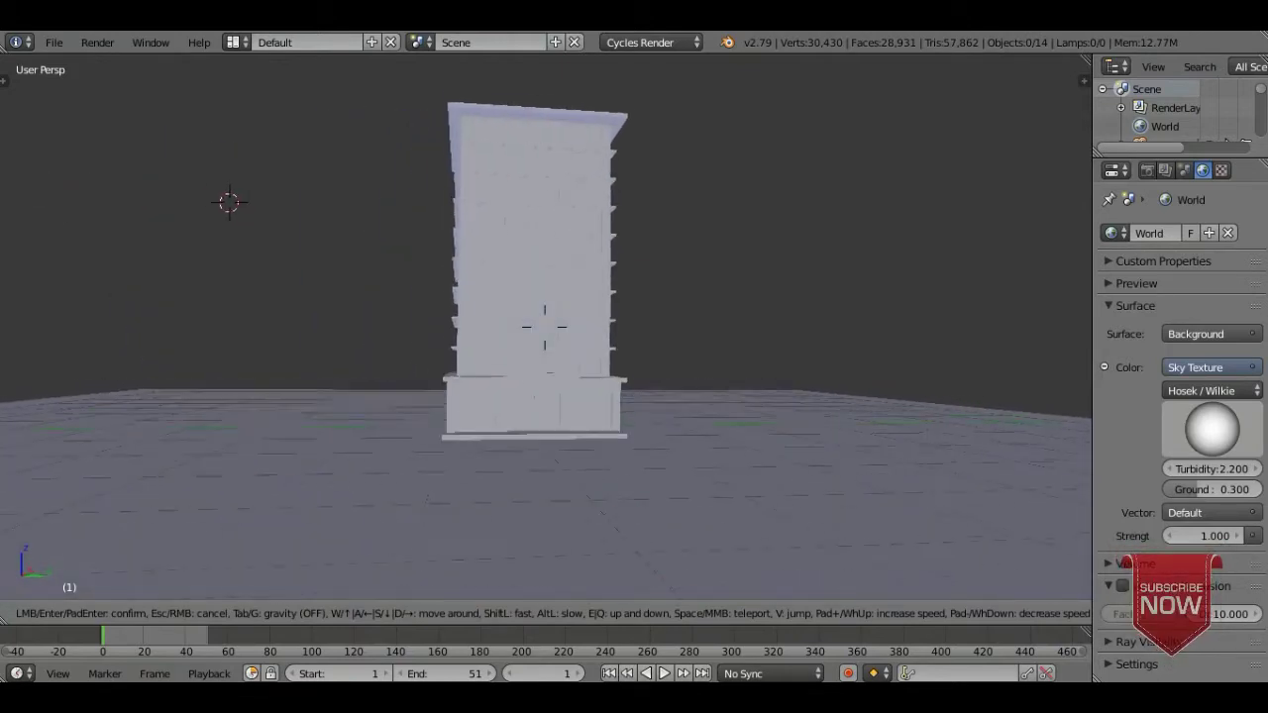
pyautogui.press('w')
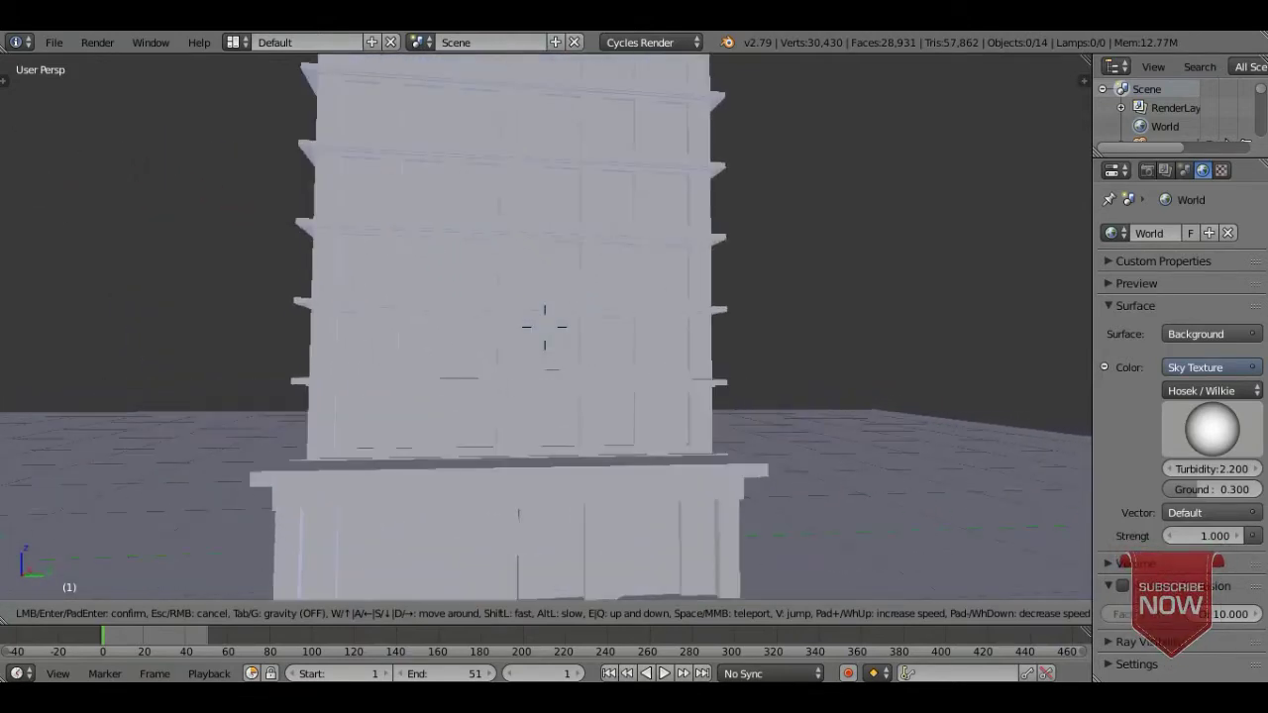
pyautogui.press('s')
pyautogui.press('w')
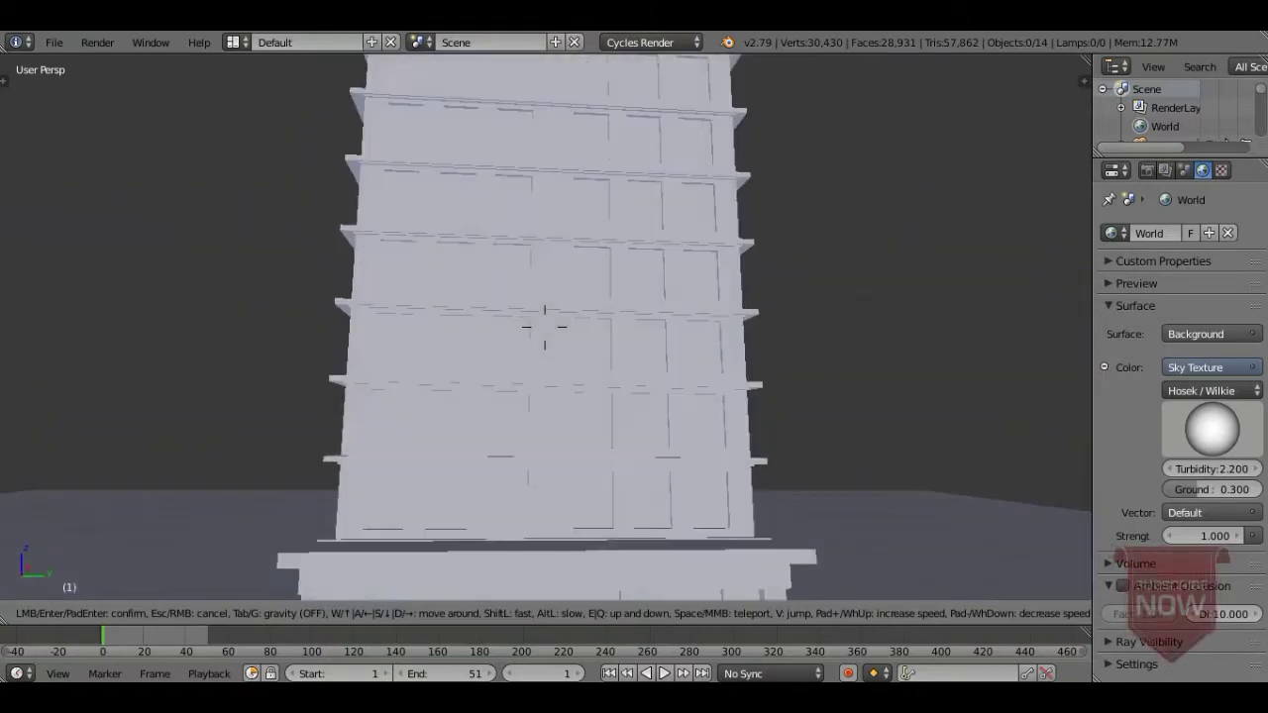
pyautogui.press('s')
pyautogui.press('w')
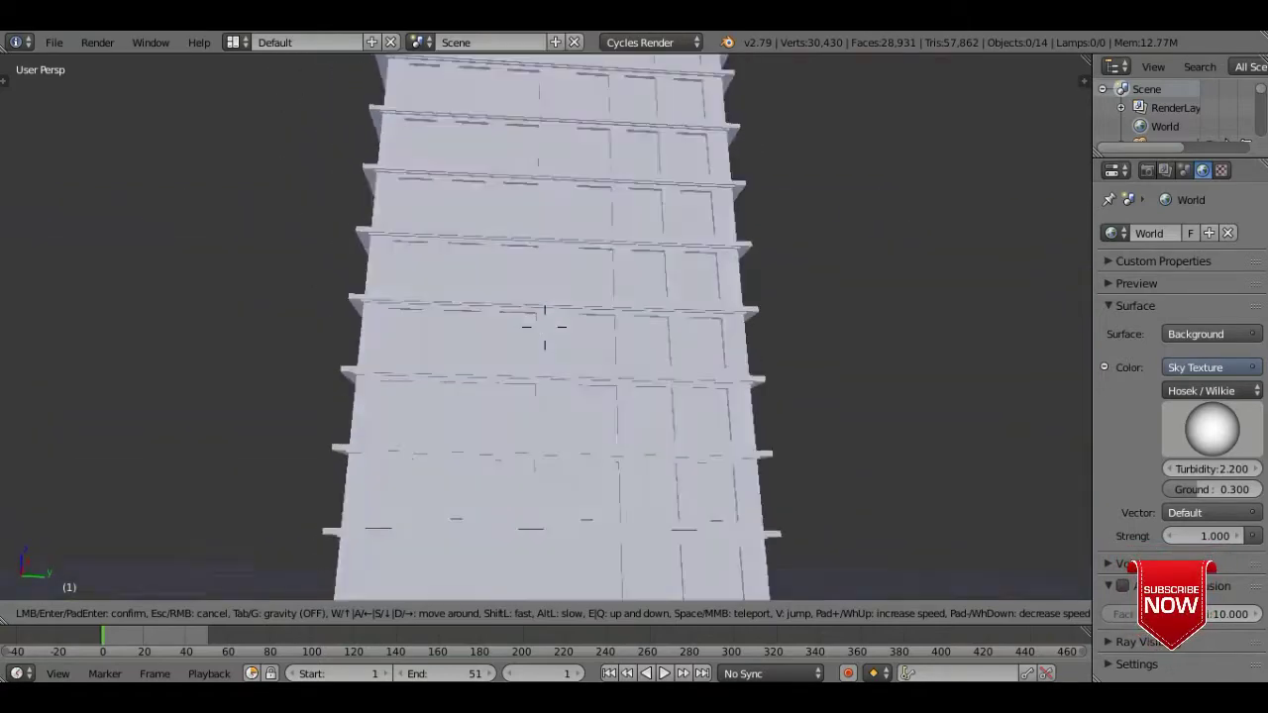
pyautogui.press('s')
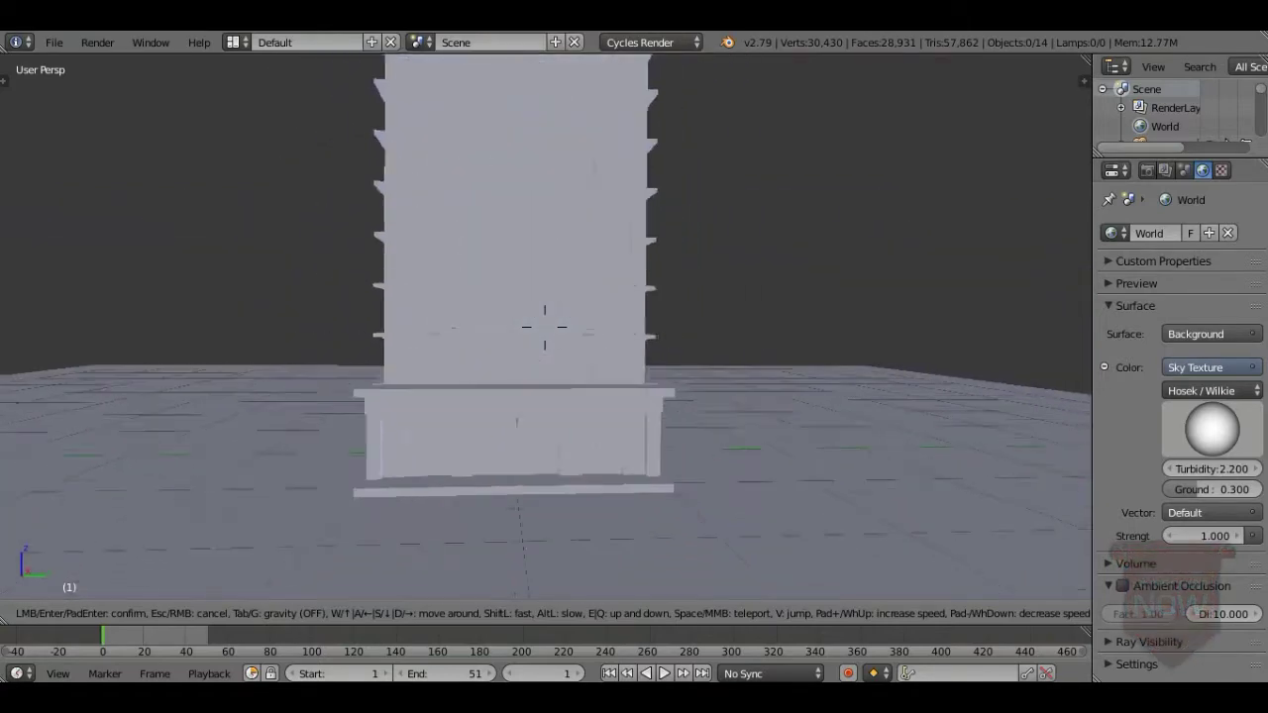
pyautogui.press('s')
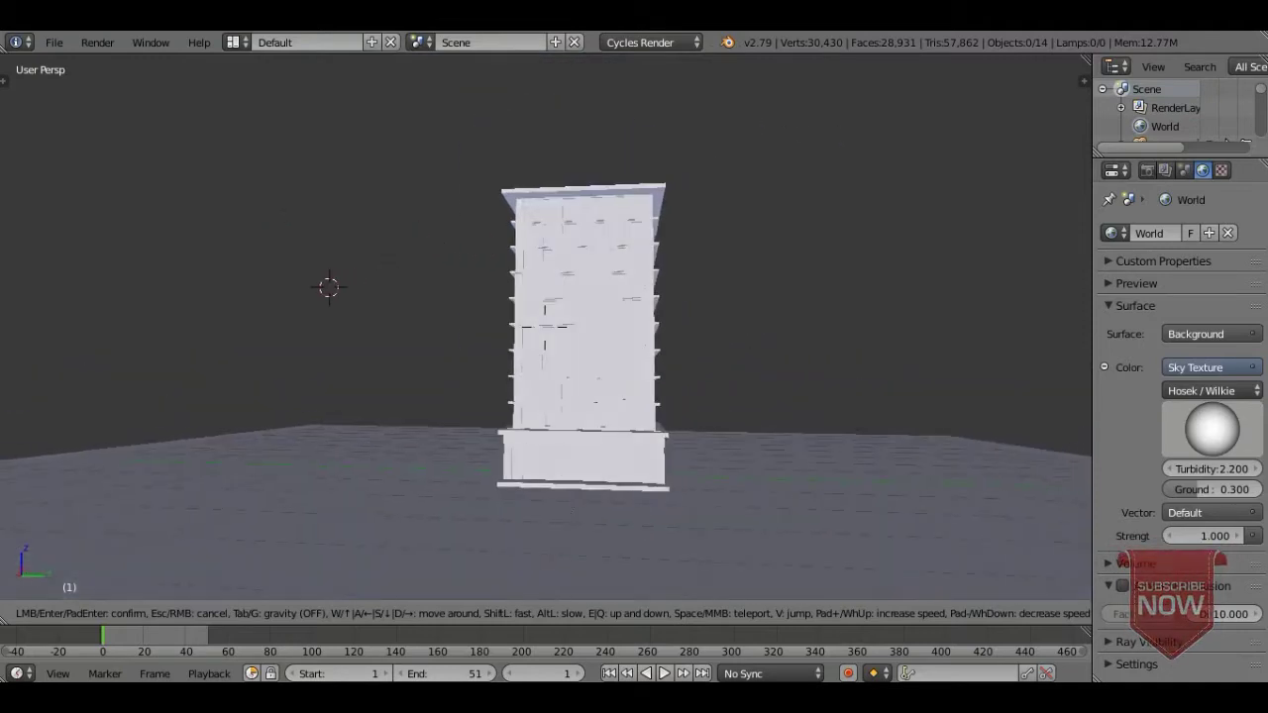
pyautogui.press('w')
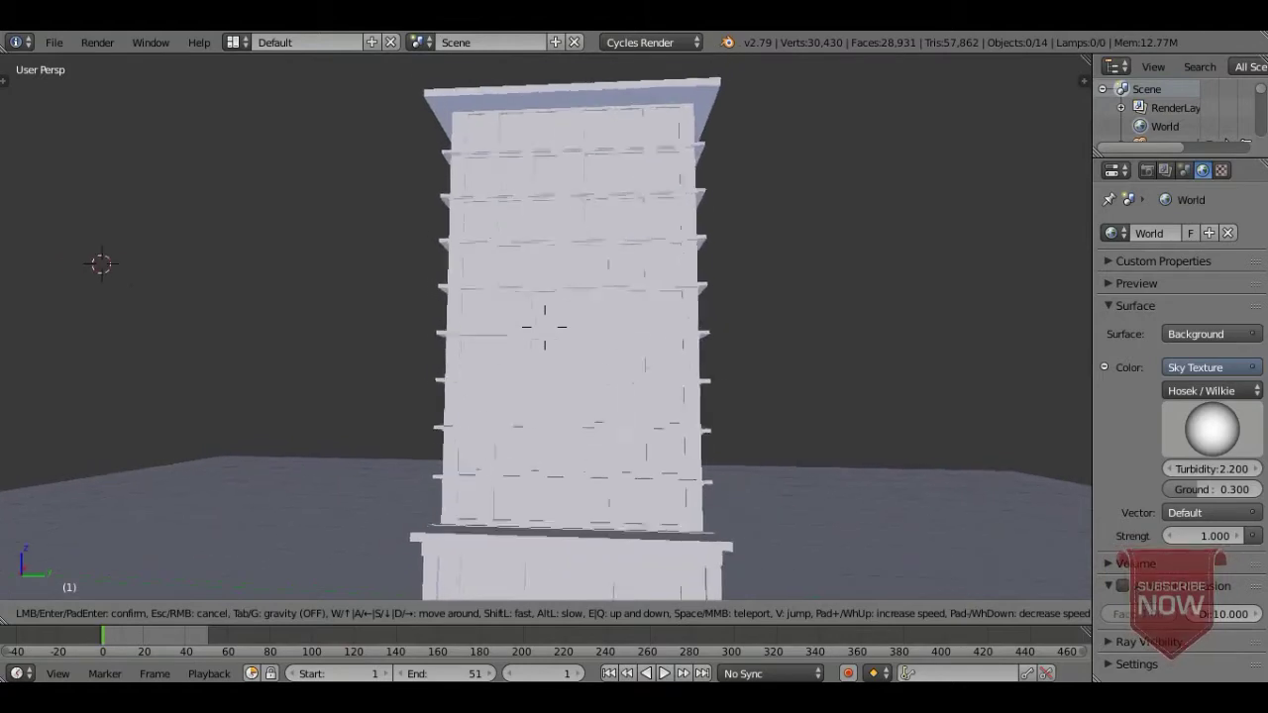
pyautogui.press('s')
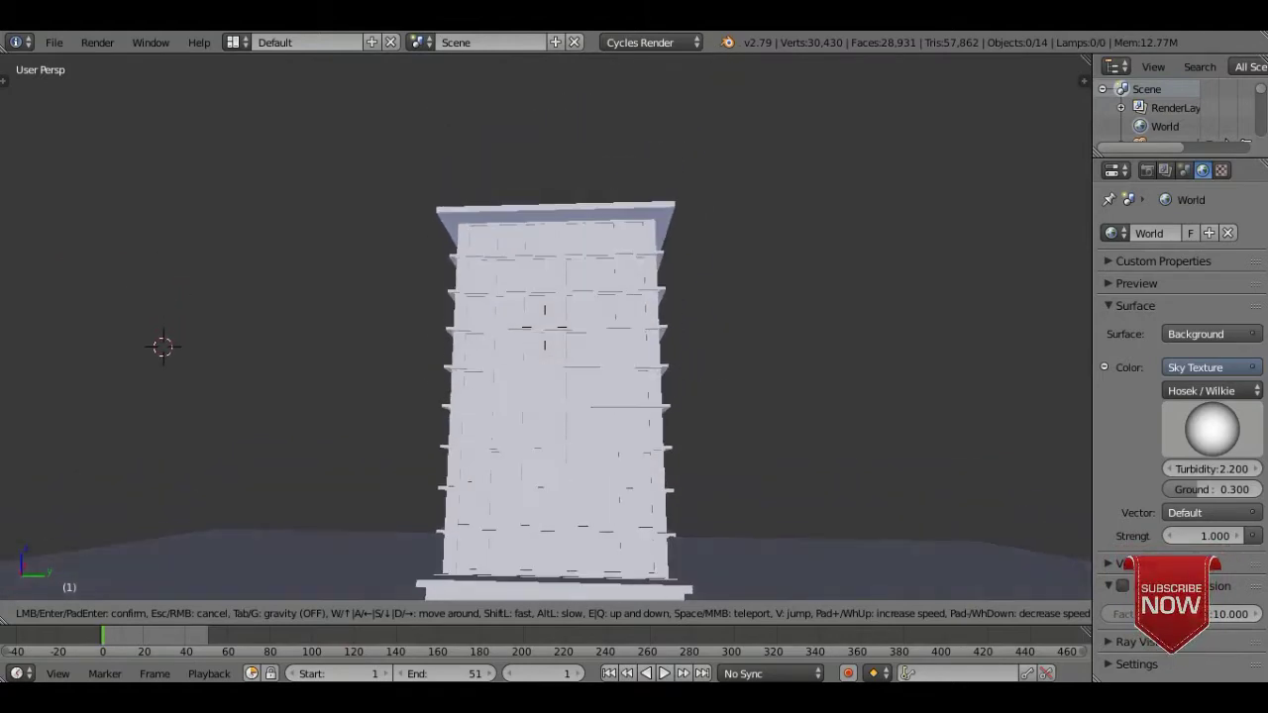
pyautogui.press('w')
pyautogui.press('s')
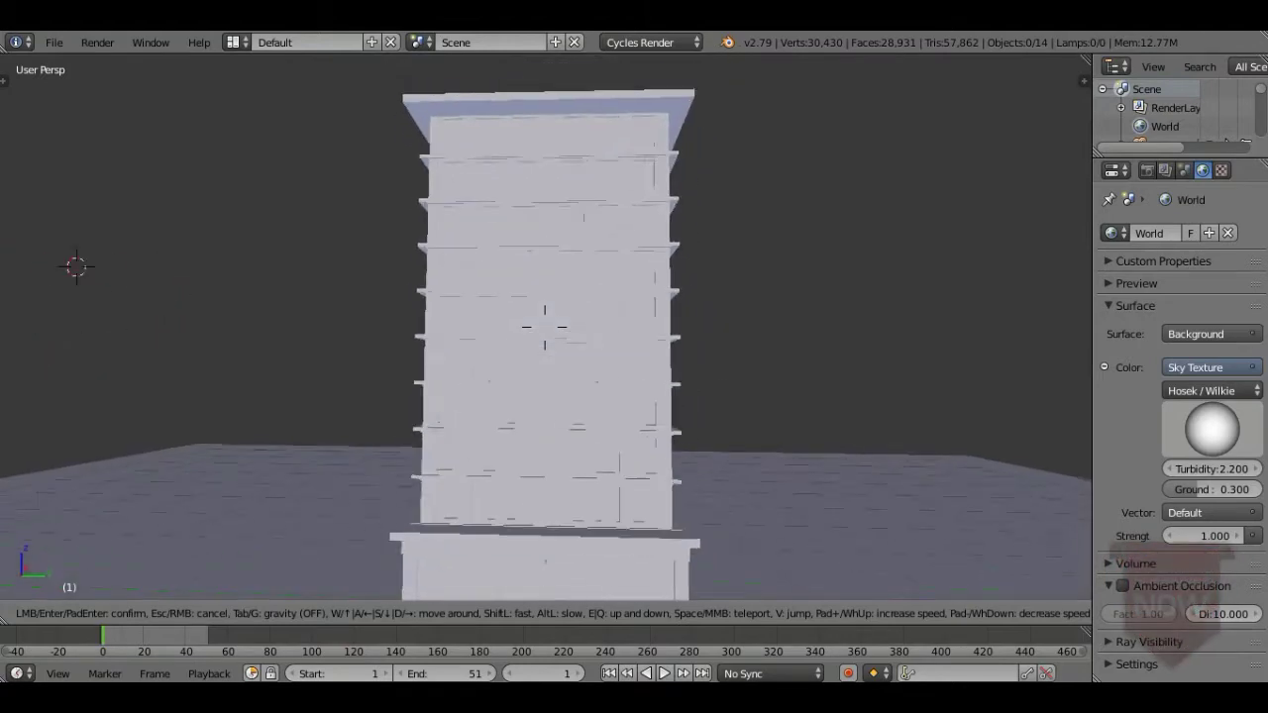
# Step: Keep the walked view and switch the viewport to Rendered shading for a live Cycles preview
pyautogui.click(544, 327)
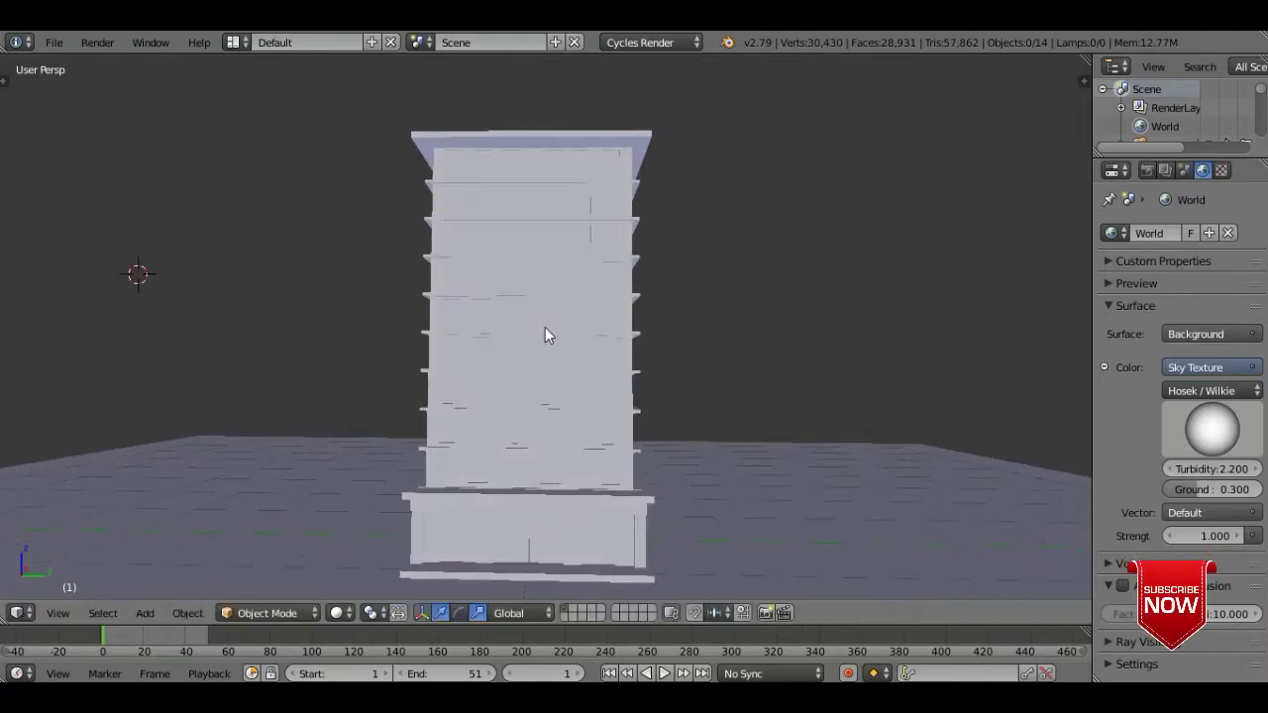
pyautogui.click(338, 613)
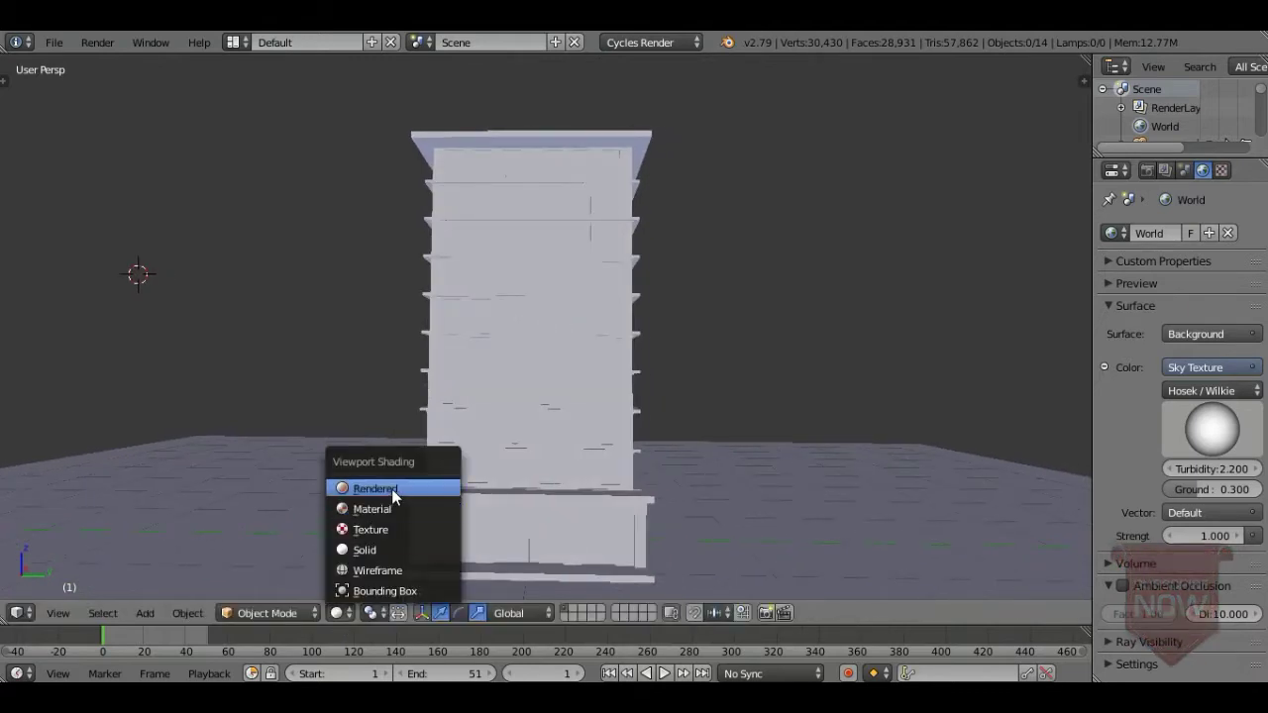
pyautogui.click(391, 488)
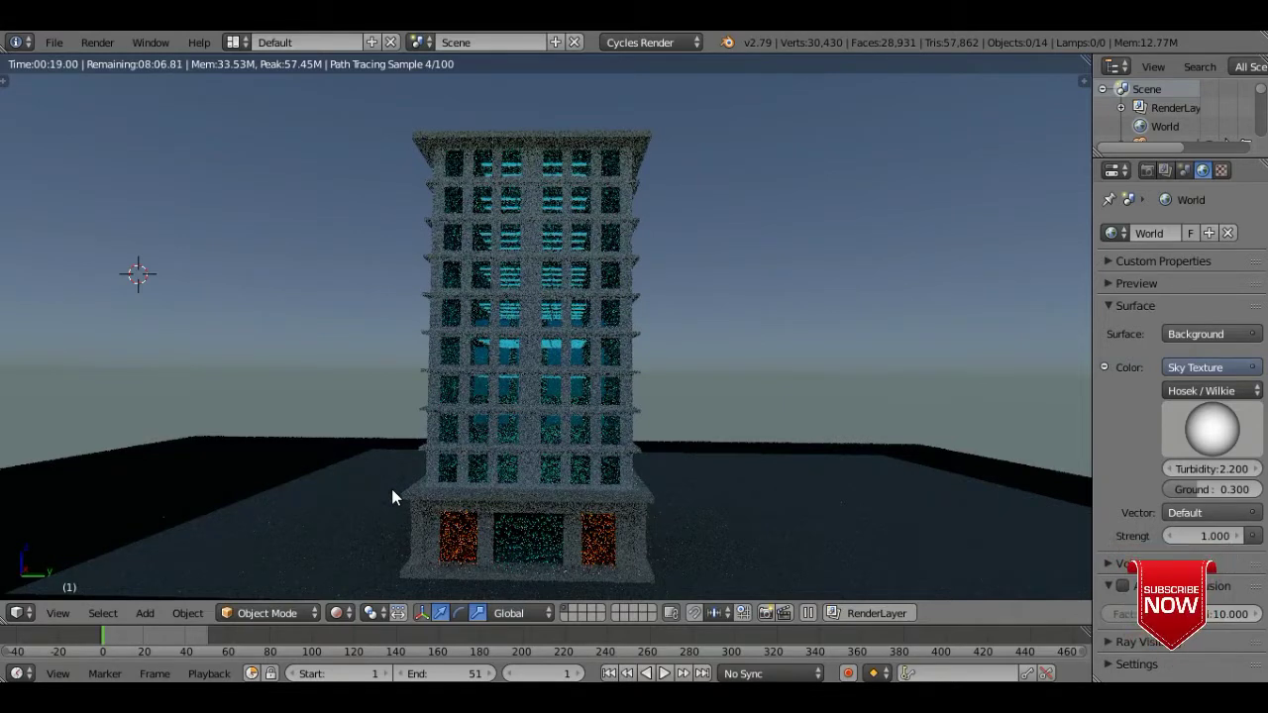
# Step: Switch back to Solid shading and walk around the tower's right side until facing its front
pyautogui.click(341, 614)
pyautogui.click(378, 549)
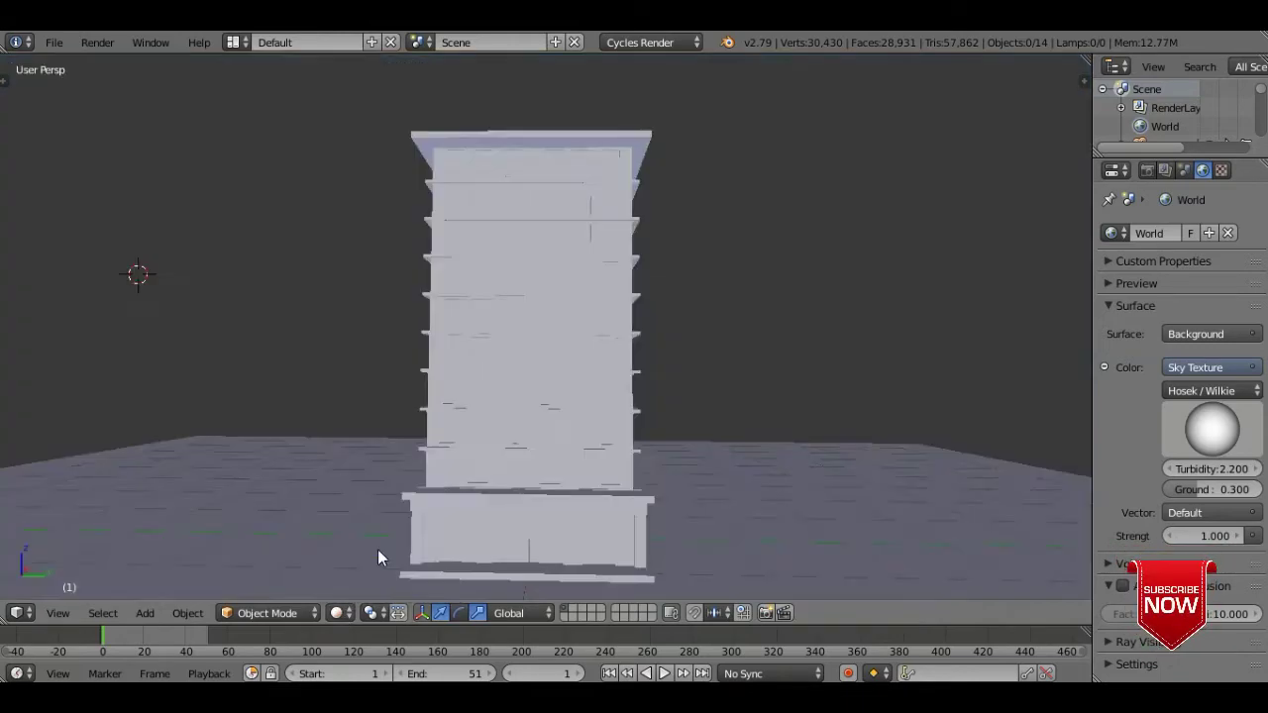
pyautogui.hotkey('shift', 'f')
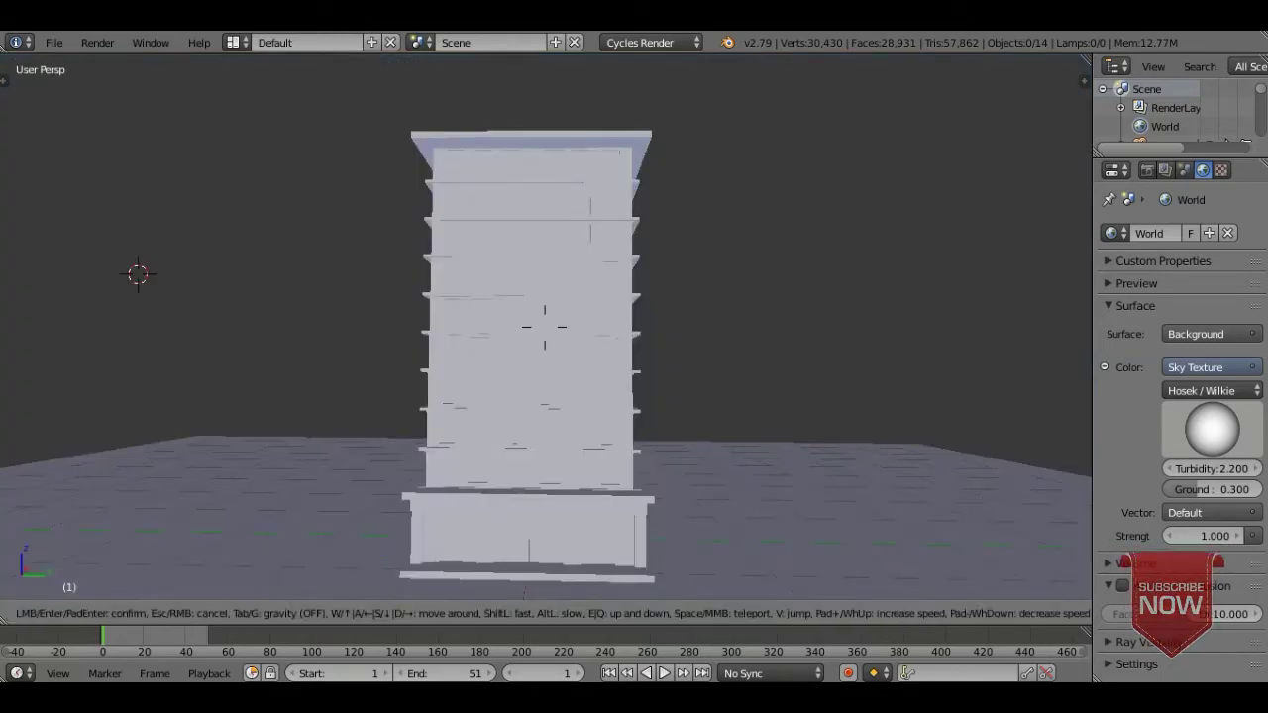
pyautogui.press('d')
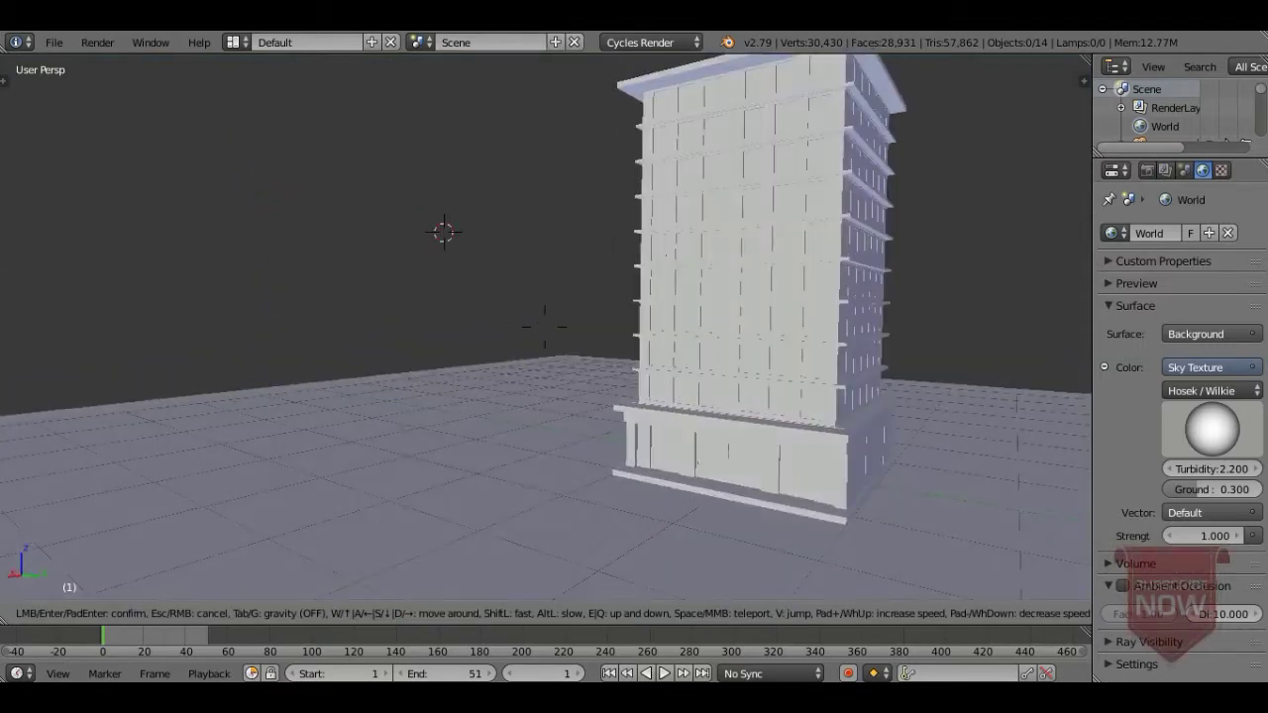
pyautogui.press('d')
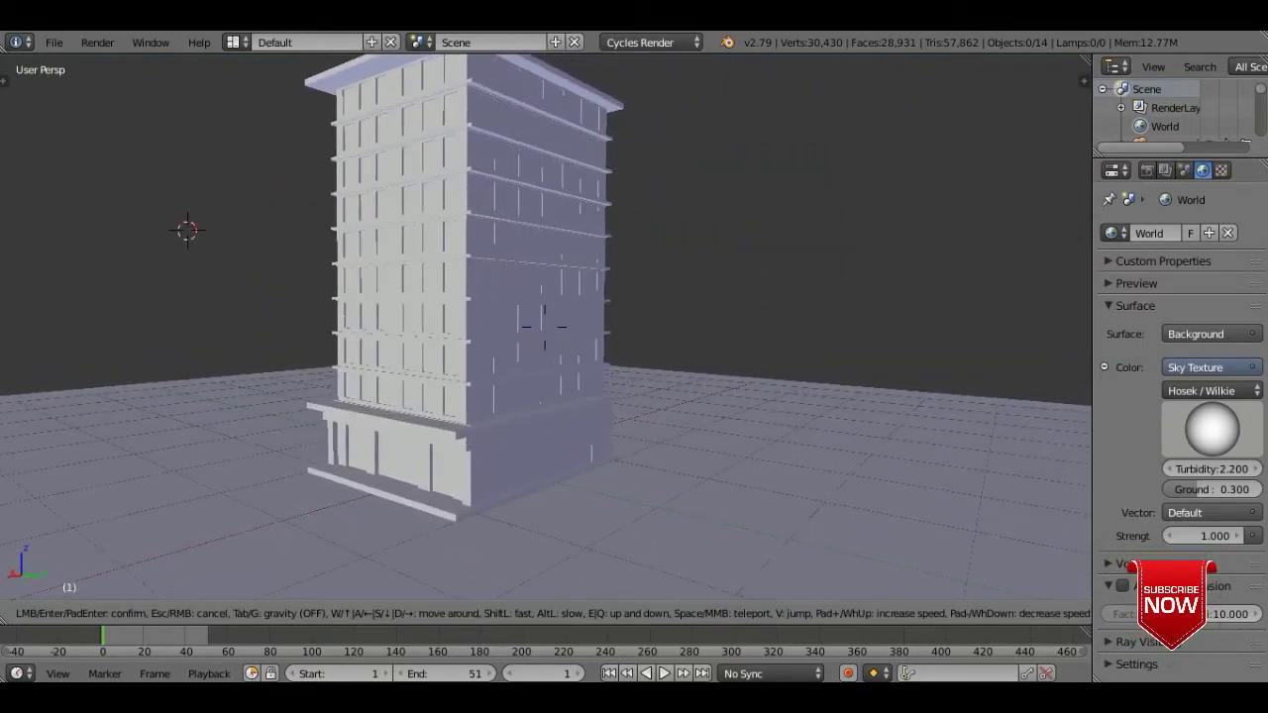
pyautogui.press('d')
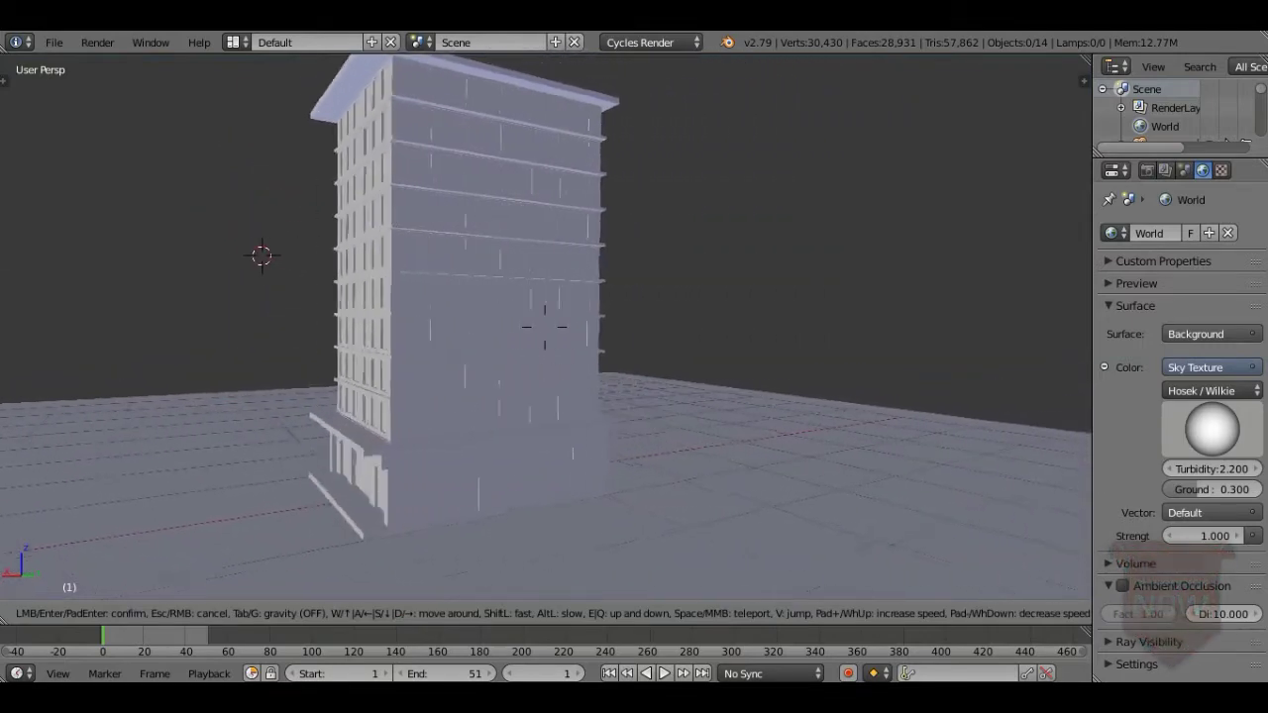
pyautogui.press('s')
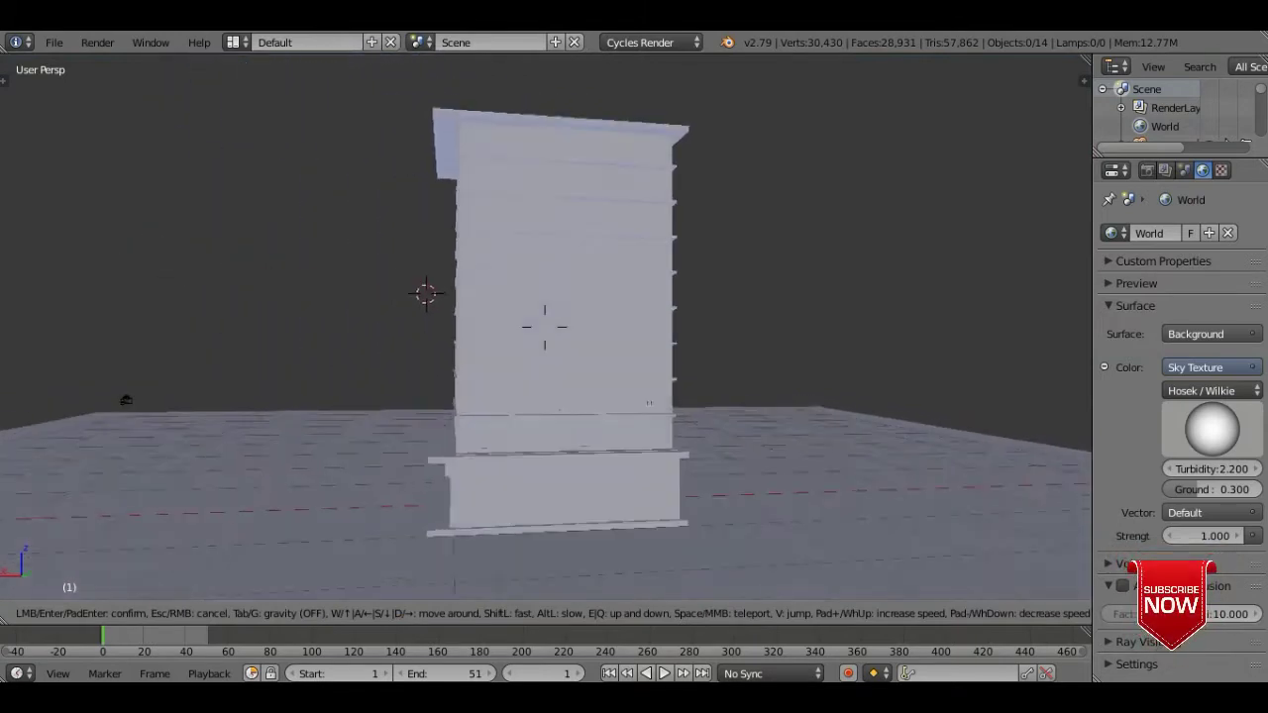
pyautogui.press('d')
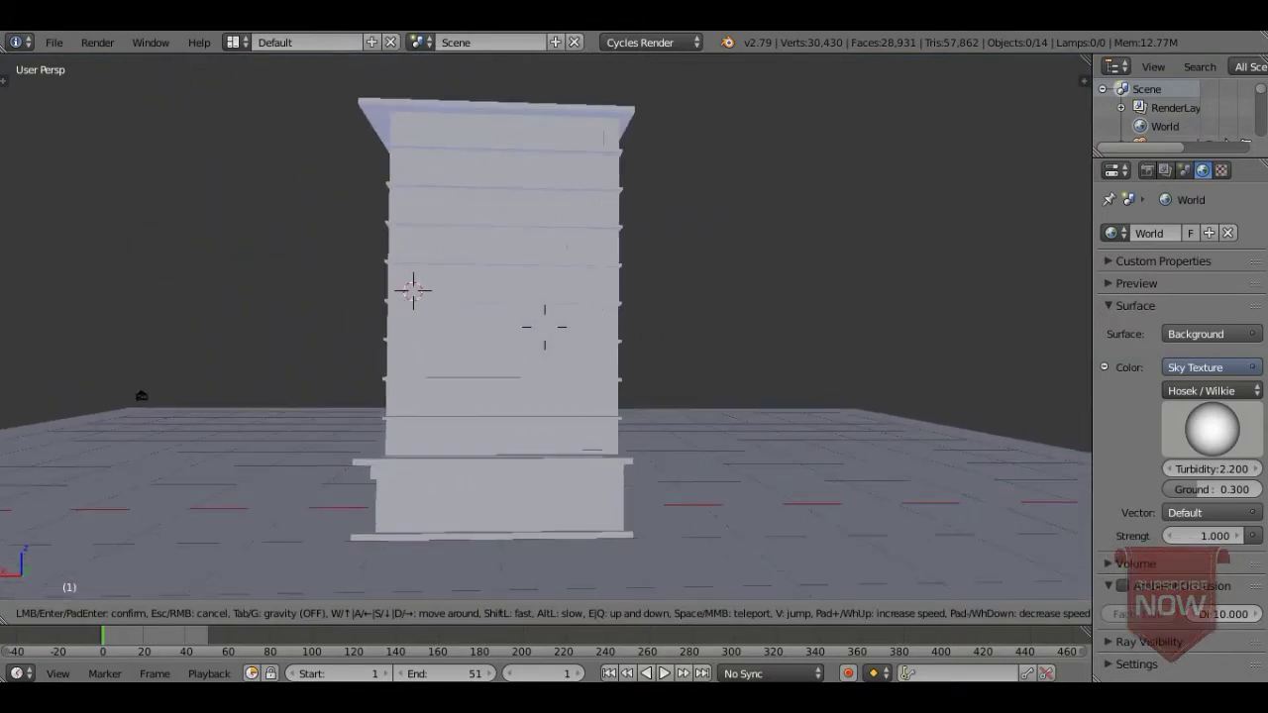
pyautogui.press('s')
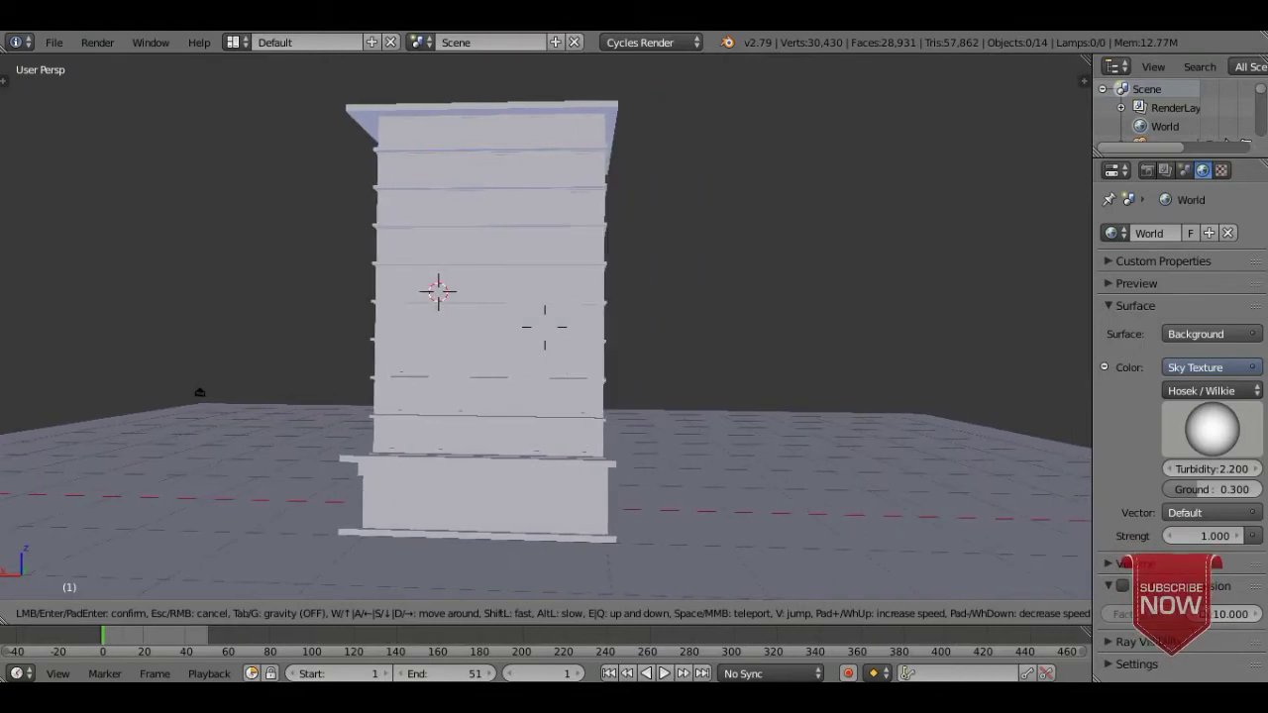
# Step: Keep the current view and preview the tower in Rendered shading against the sky
pyautogui.click(543, 327)
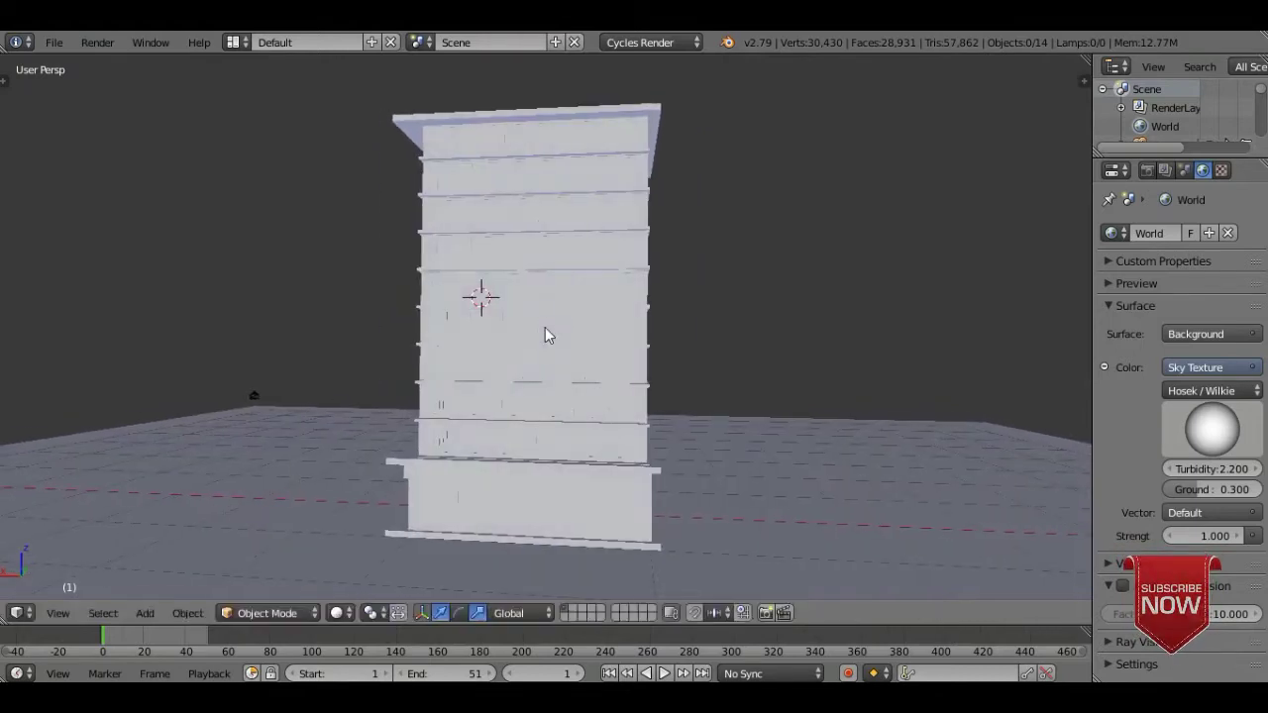
pyautogui.click(340, 612)
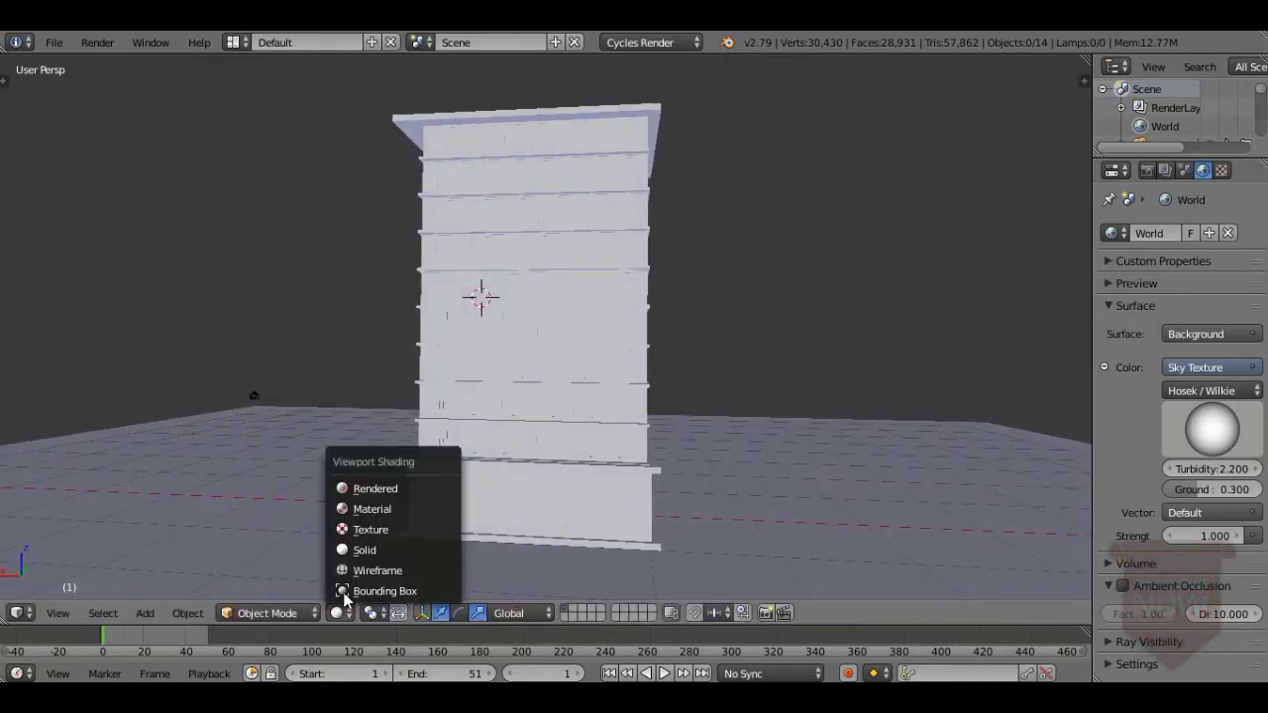
pyautogui.click(407, 493)
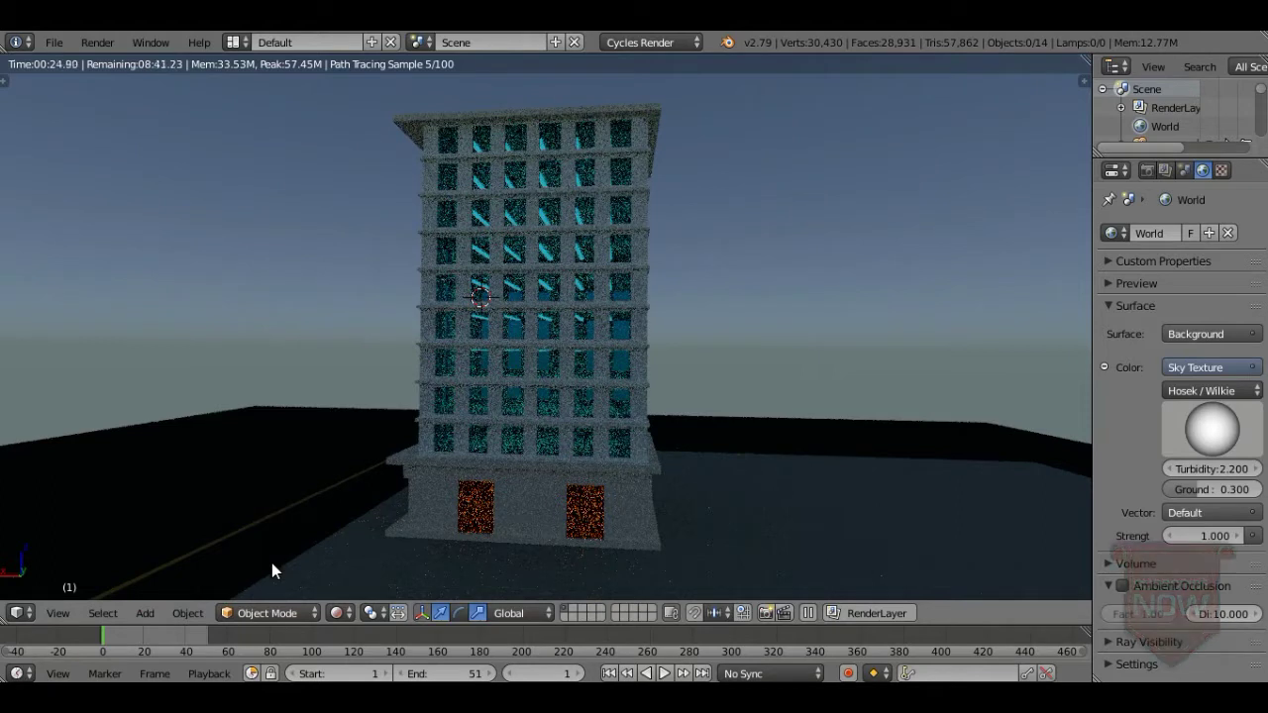
pyautogui.click(338, 612)
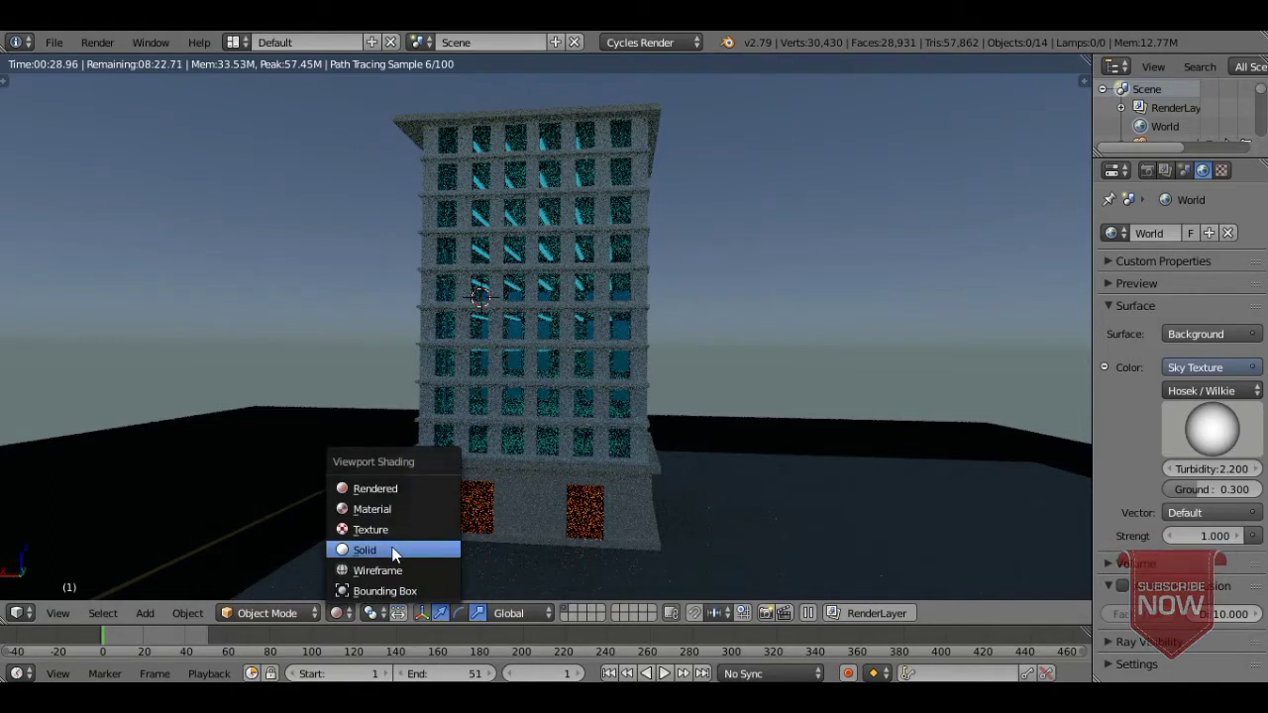
# Step: Return to Solid shading and walk closer so the tower appears larger and centred, then confirm the view
pyautogui.click(392, 551)
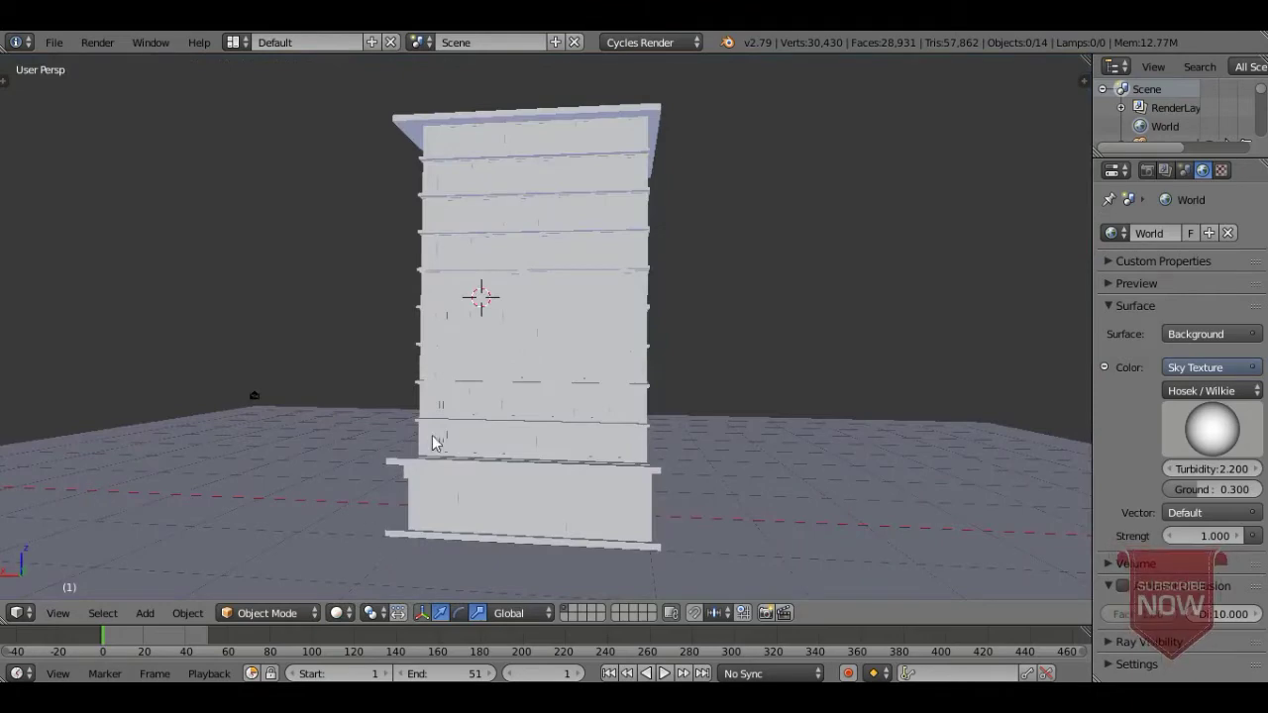
pyautogui.hotkey('shift', 'f')
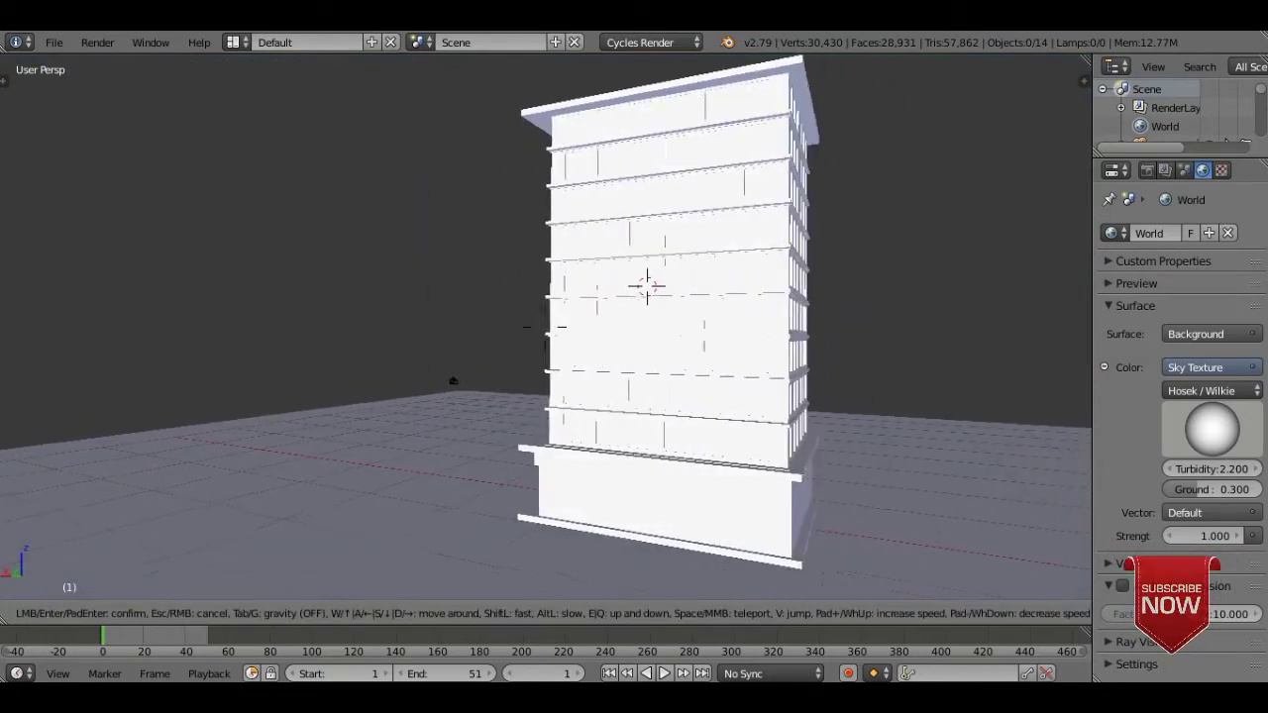
pyautogui.press('d')
pyautogui.press('w')
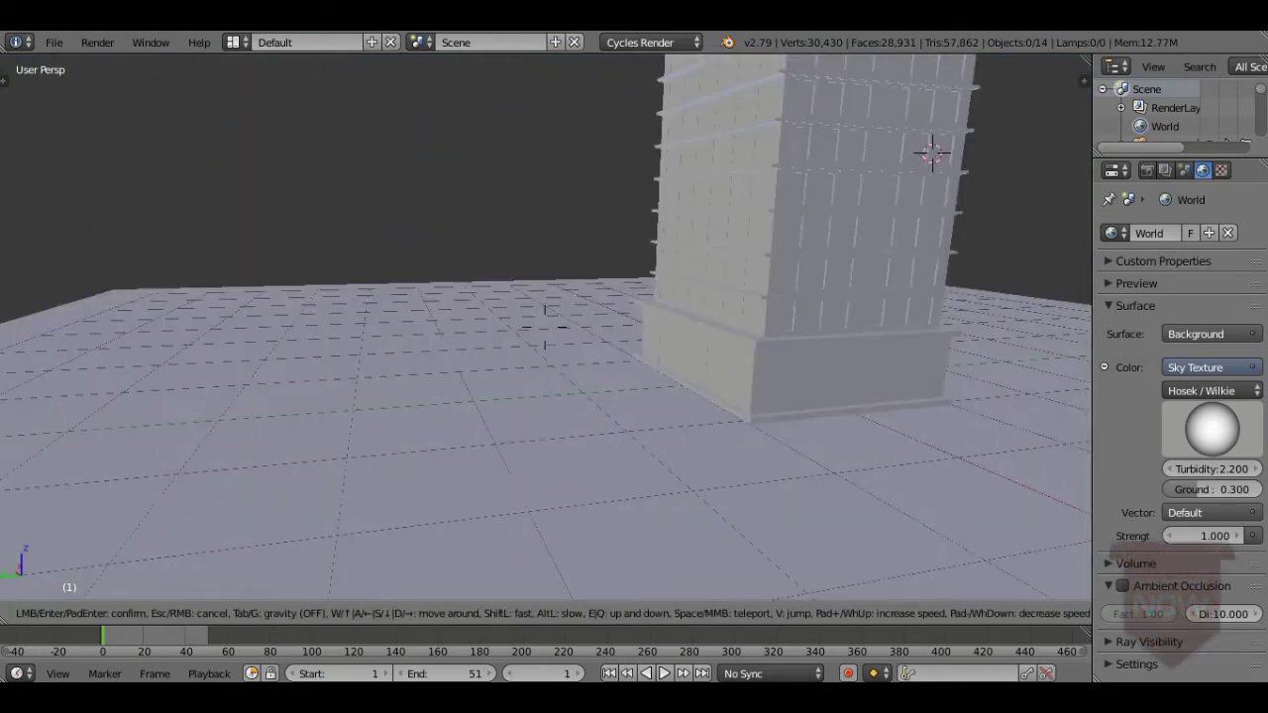
pyautogui.press('s')
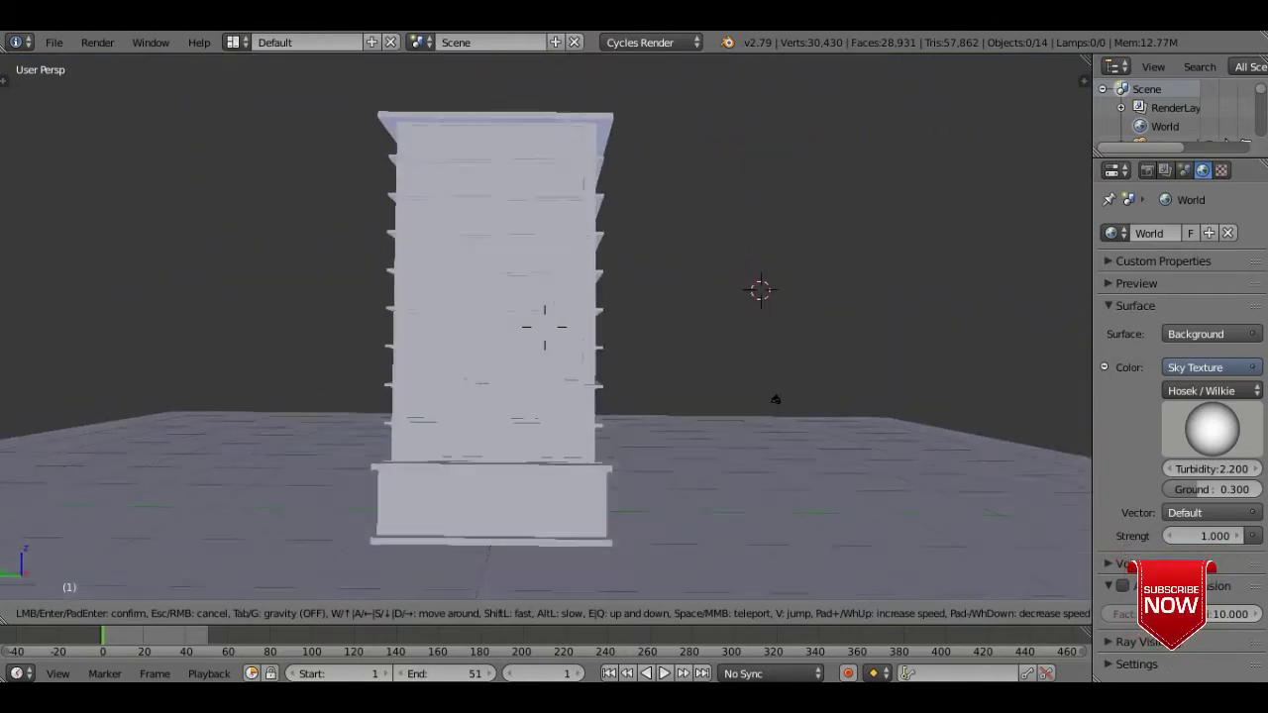
pyautogui.press('a')
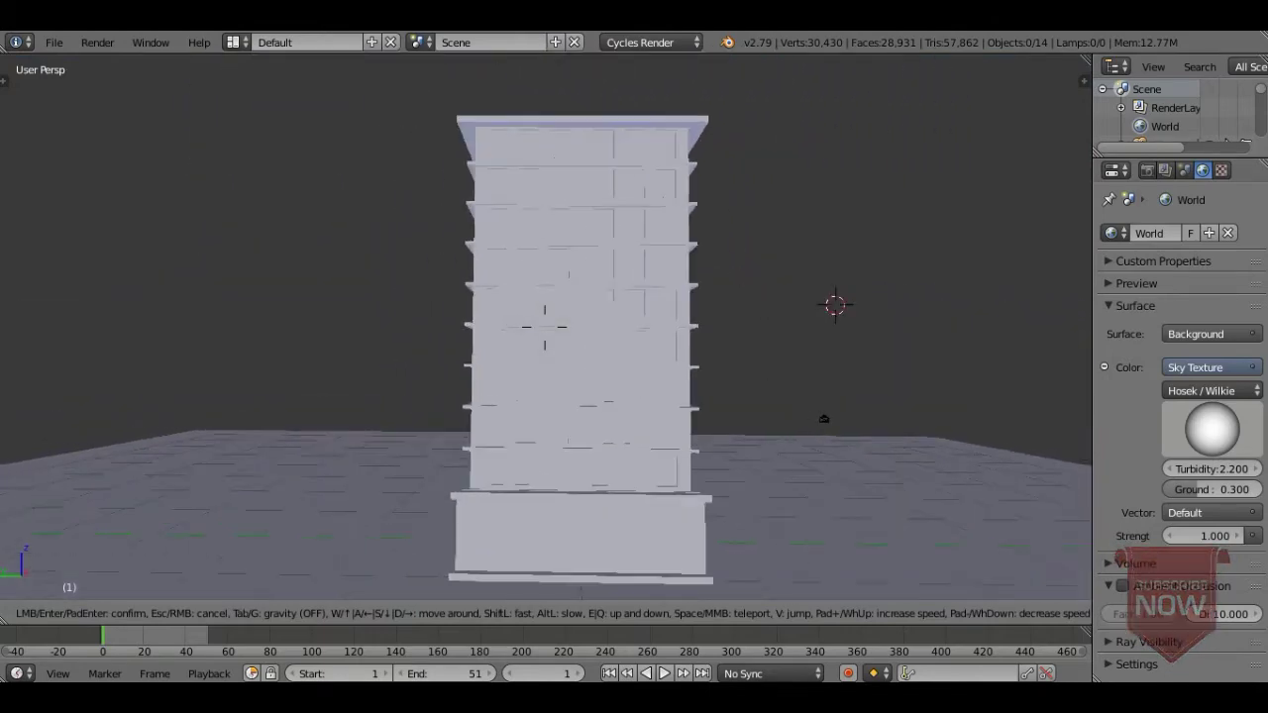
pyautogui.press('a')
pyautogui.press('w')
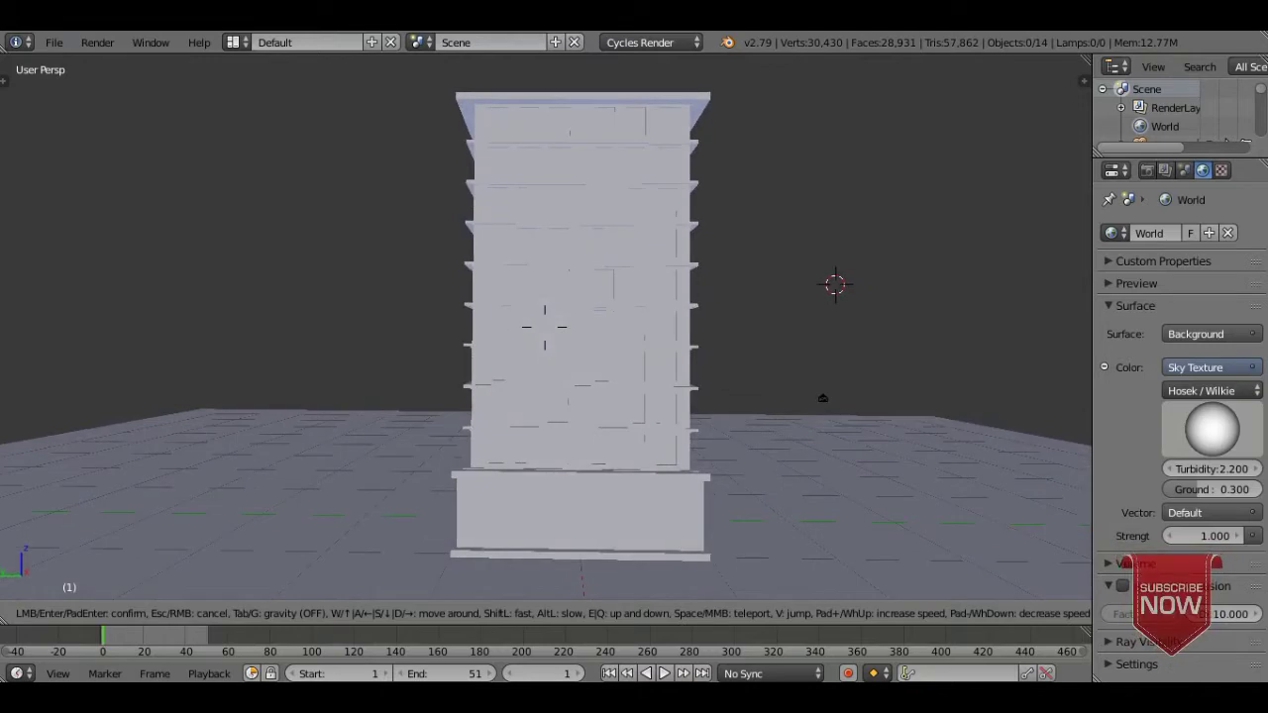
pyautogui.press('d')
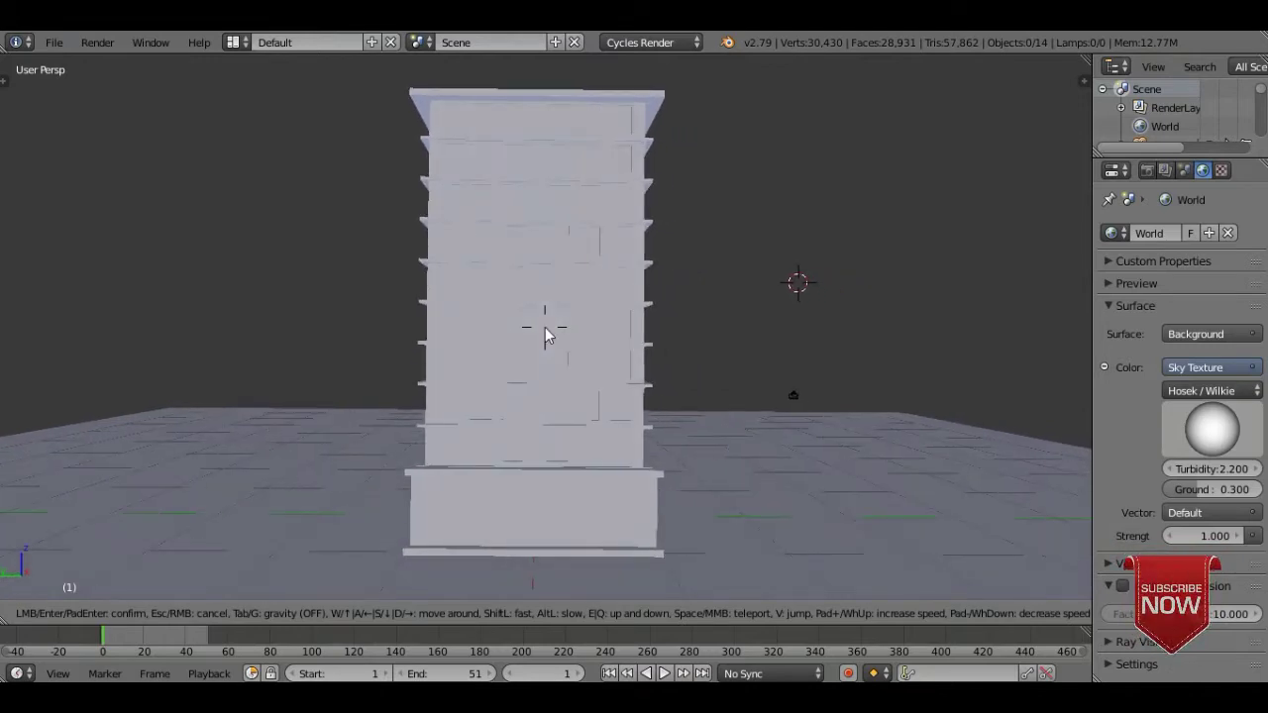
pyautogui.click(543, 327)
# Step: Set Viewport Shading to Rendered to see the front-on tower with sky and blue-lit windows
pyautogui.click(340, 614)
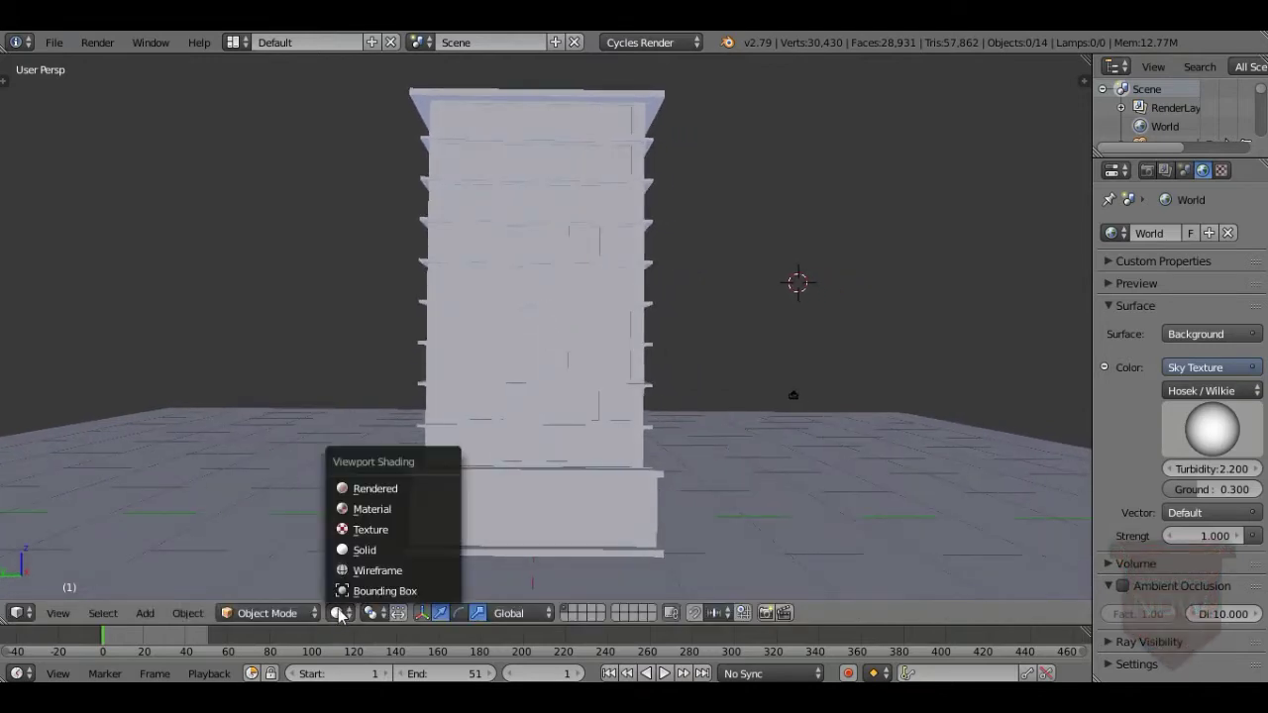
pyautogui.click(403, 489)
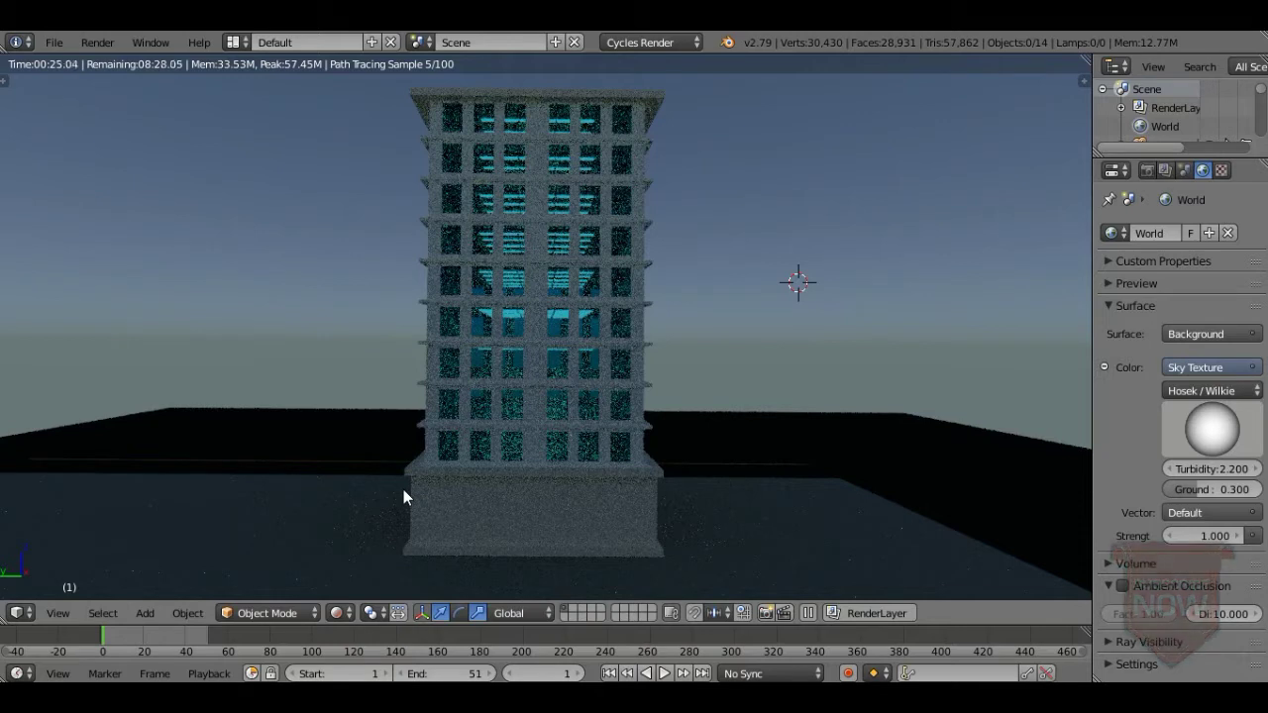
# Step: Switch to Solid shading and walk around the building's sides, ending face-on with the whole front visible
pyautogui.click(342, 612)
pyautogui.click(378, 550)
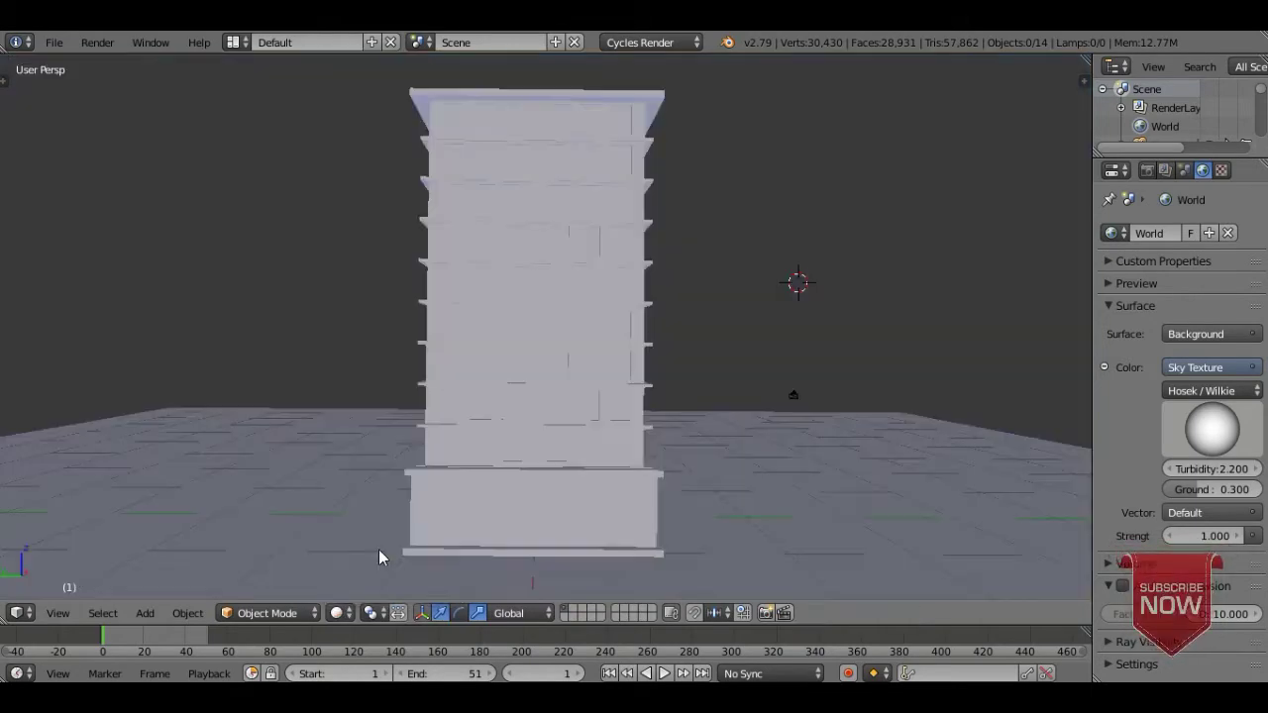
pyautogui.hotkey('shift', 'f')
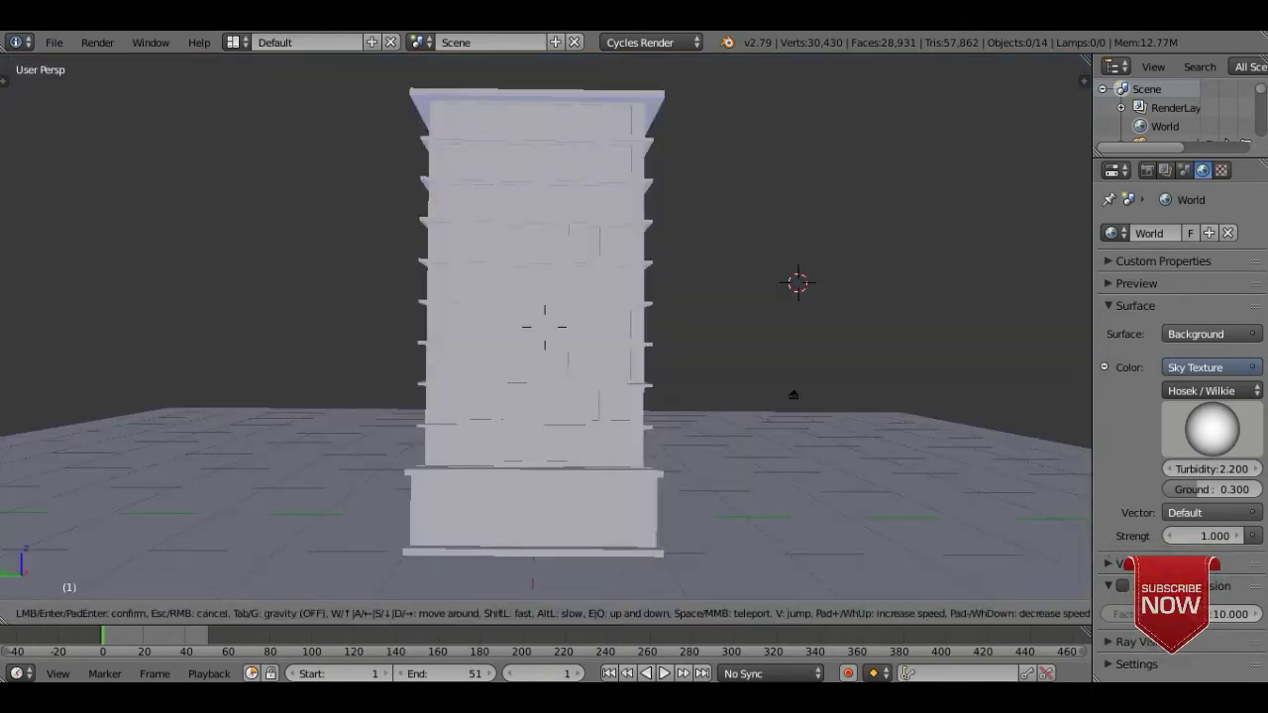
pyautogui.press('w')
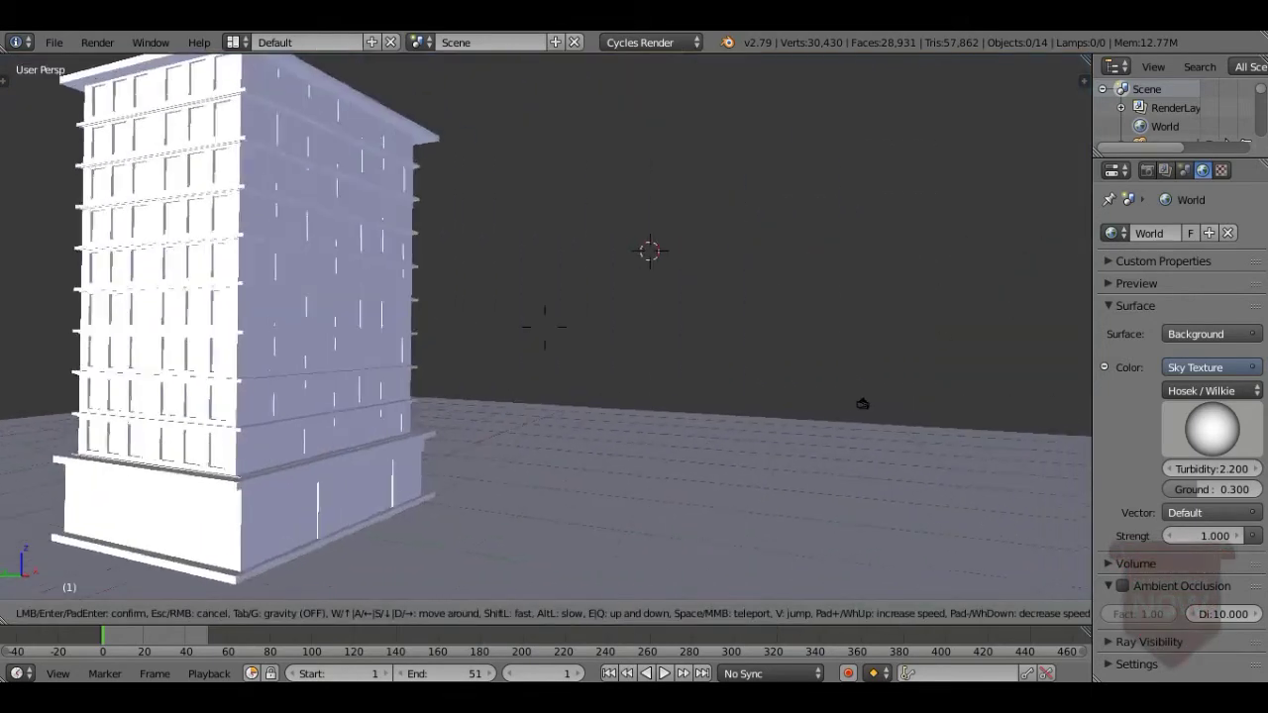
pyautogui.press('d')
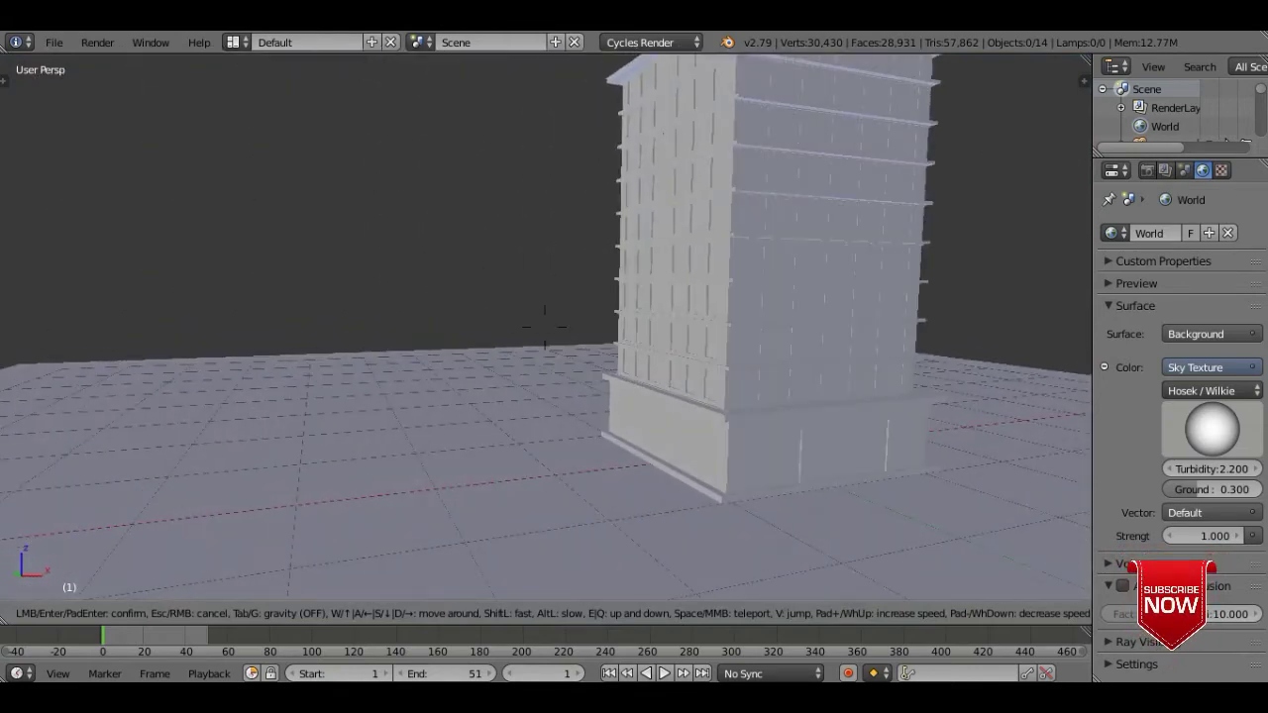
pyautogui.press('d')
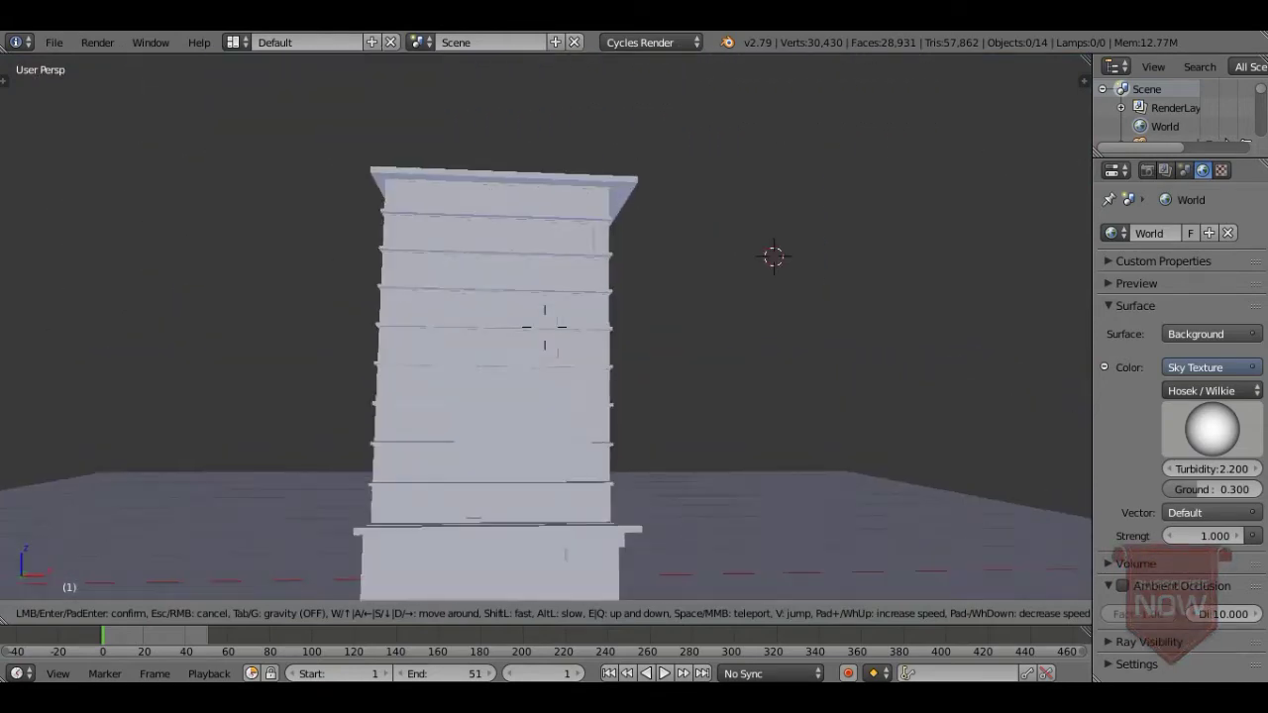
pyautogui.press('w')
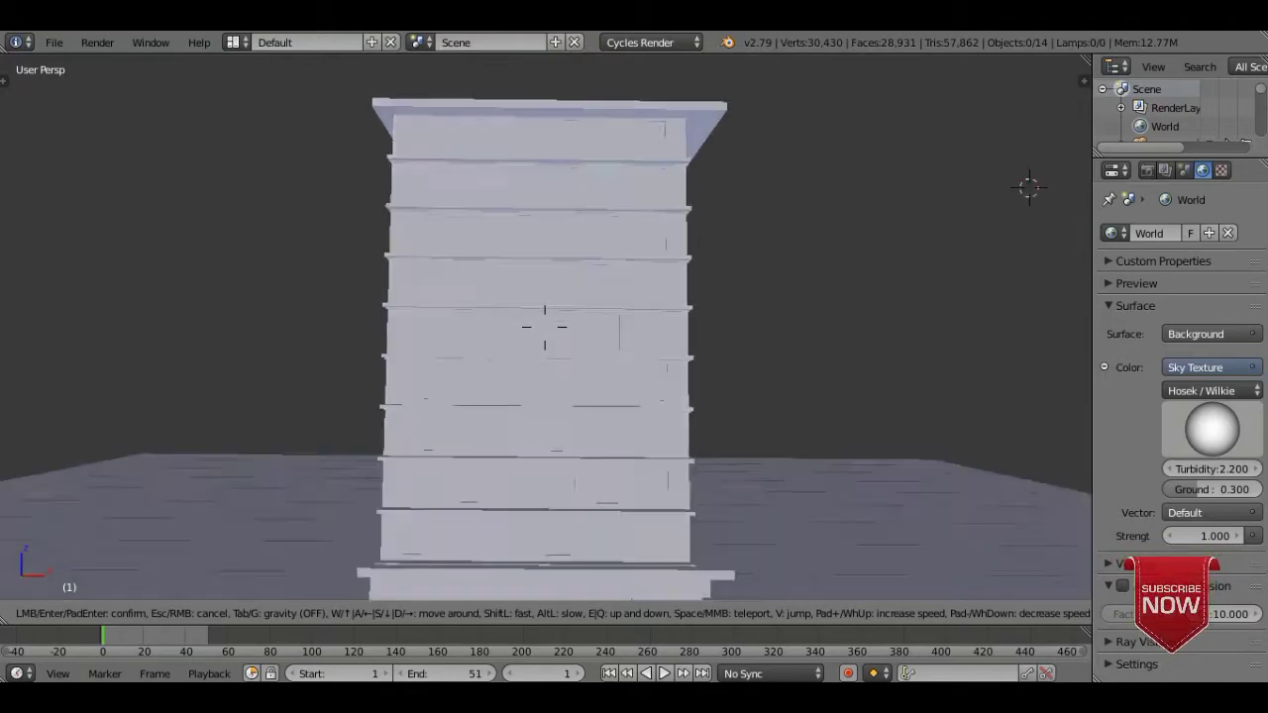
pyautogui.press('s')
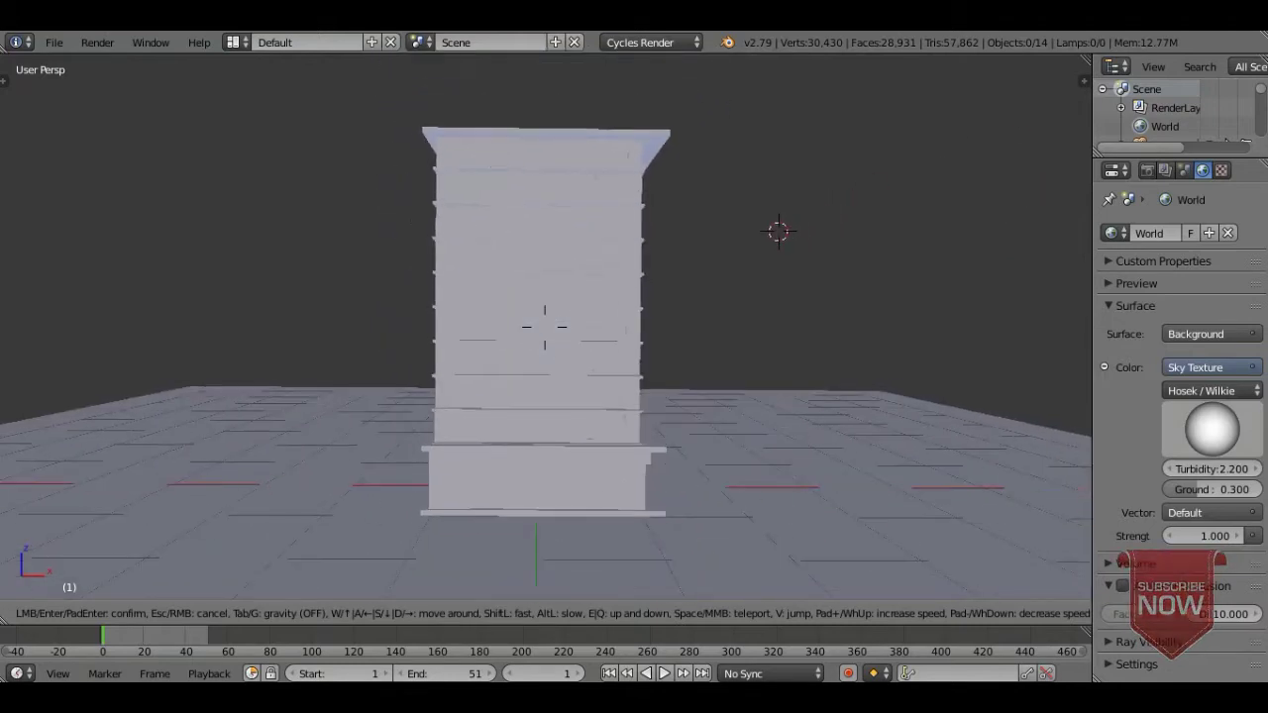
# Step: Keep the walked viewpoint and preview the tower in Rendered shading with glowing windows and doors
pyautogui.click(544, 326)
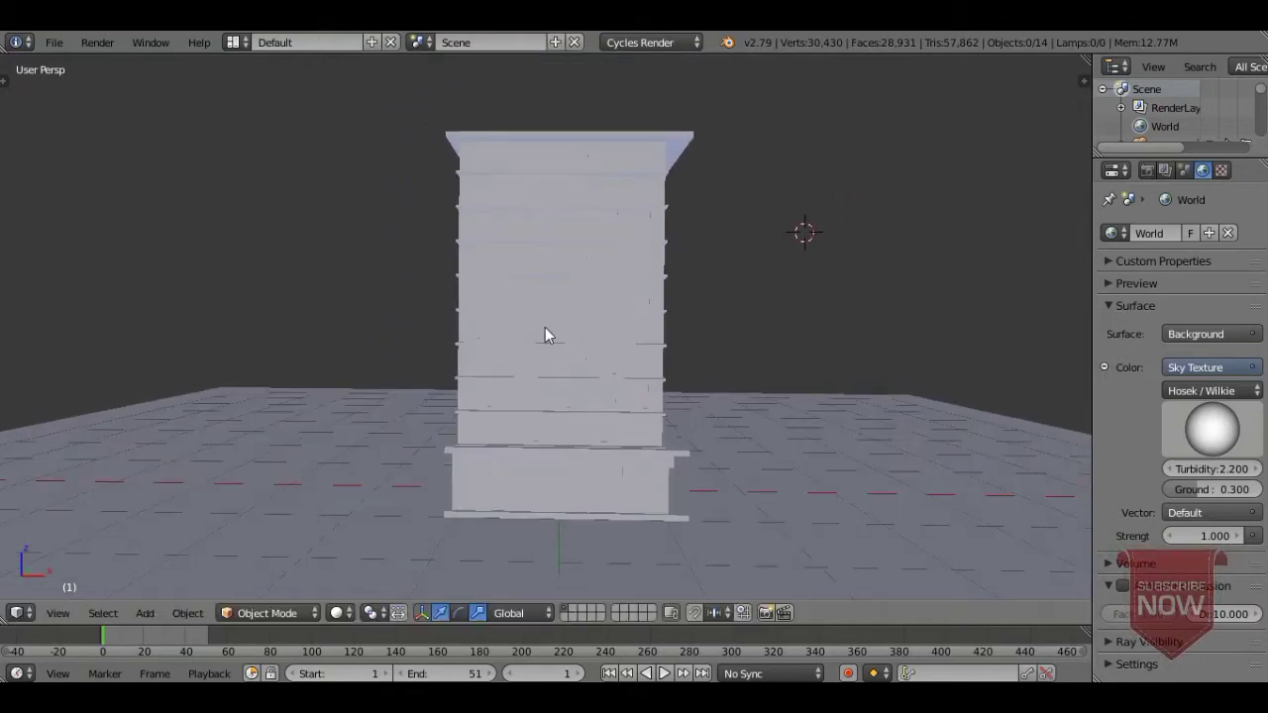
pyautogui.click(338, 612)
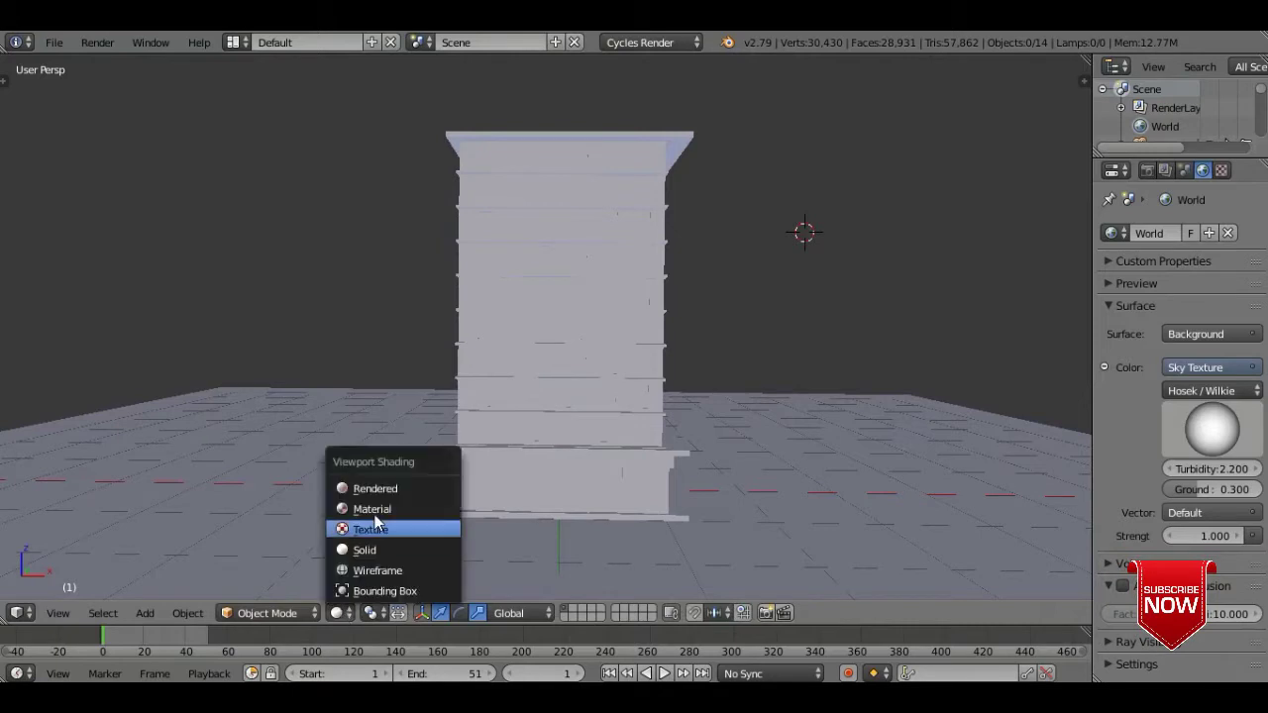
pyautogui.click(375, 489)
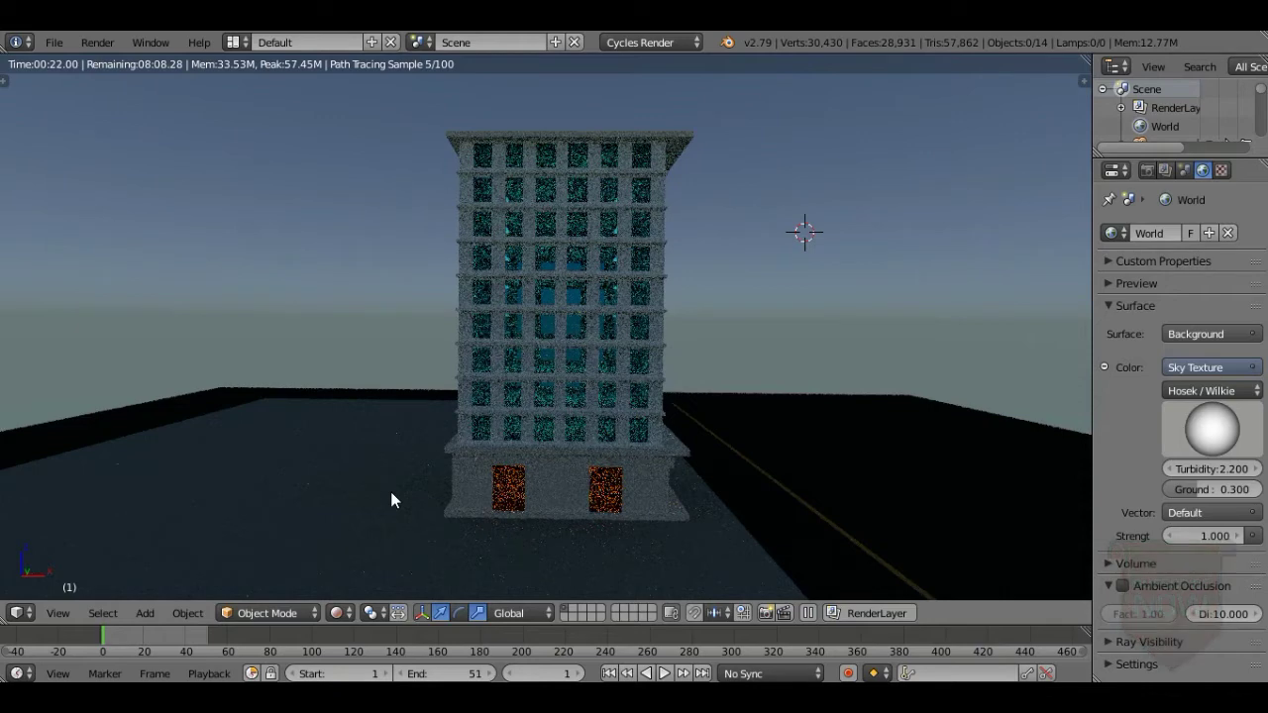
# Step: Switch to Solid shading and walk back until the whole building is in view
pyautogui.click(336, 613)
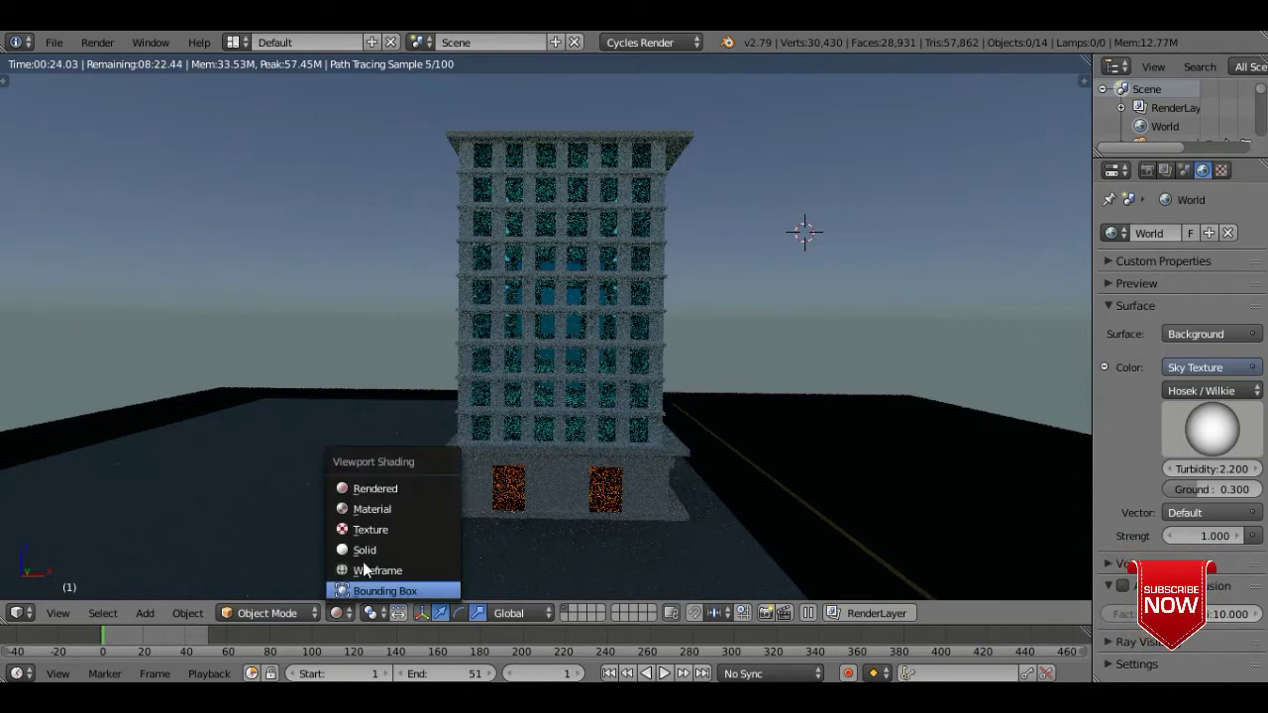
pyautogui.click(377, 550)
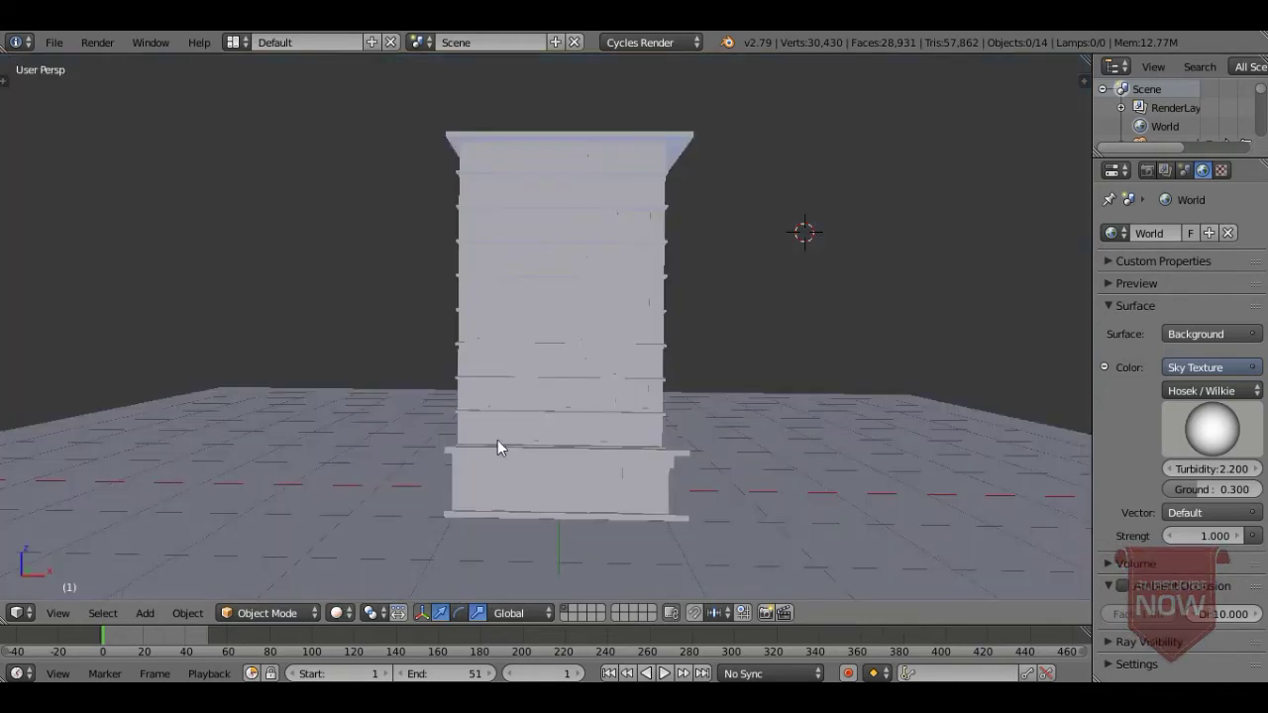
pyautogui.hotkey('shift', 'f')
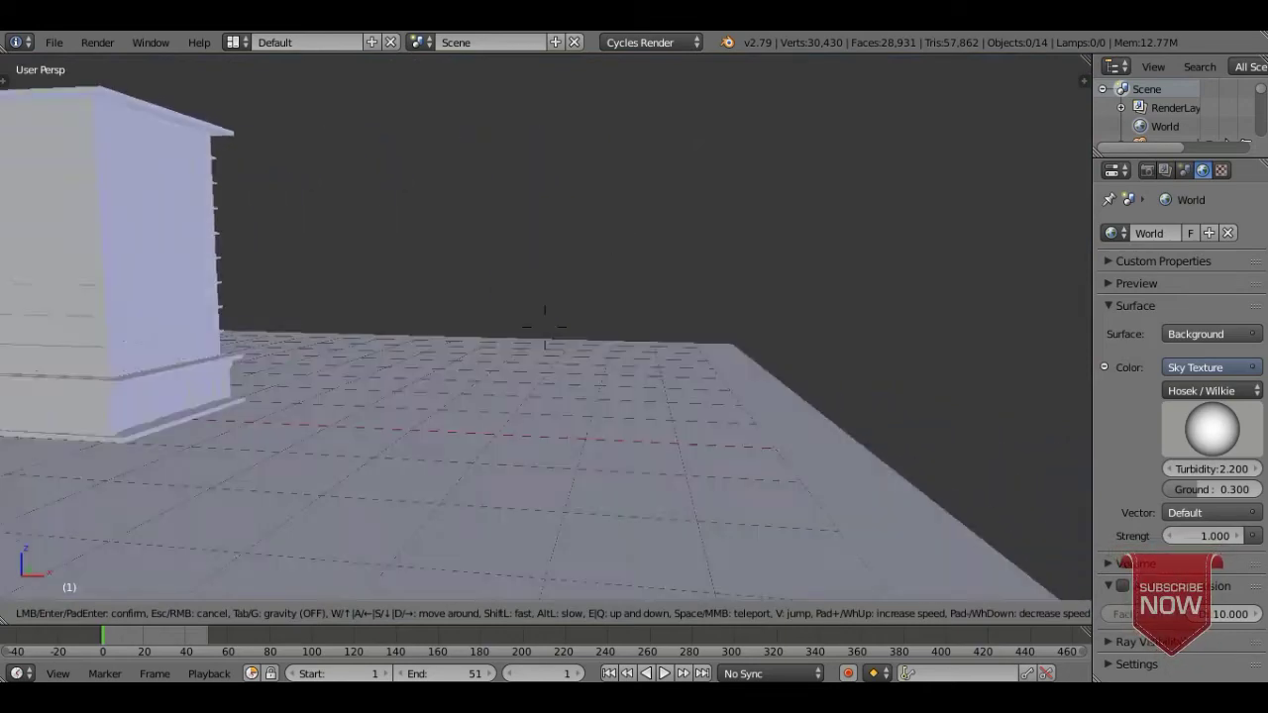
pyautogui.press('s')
pyautogui.press('s')
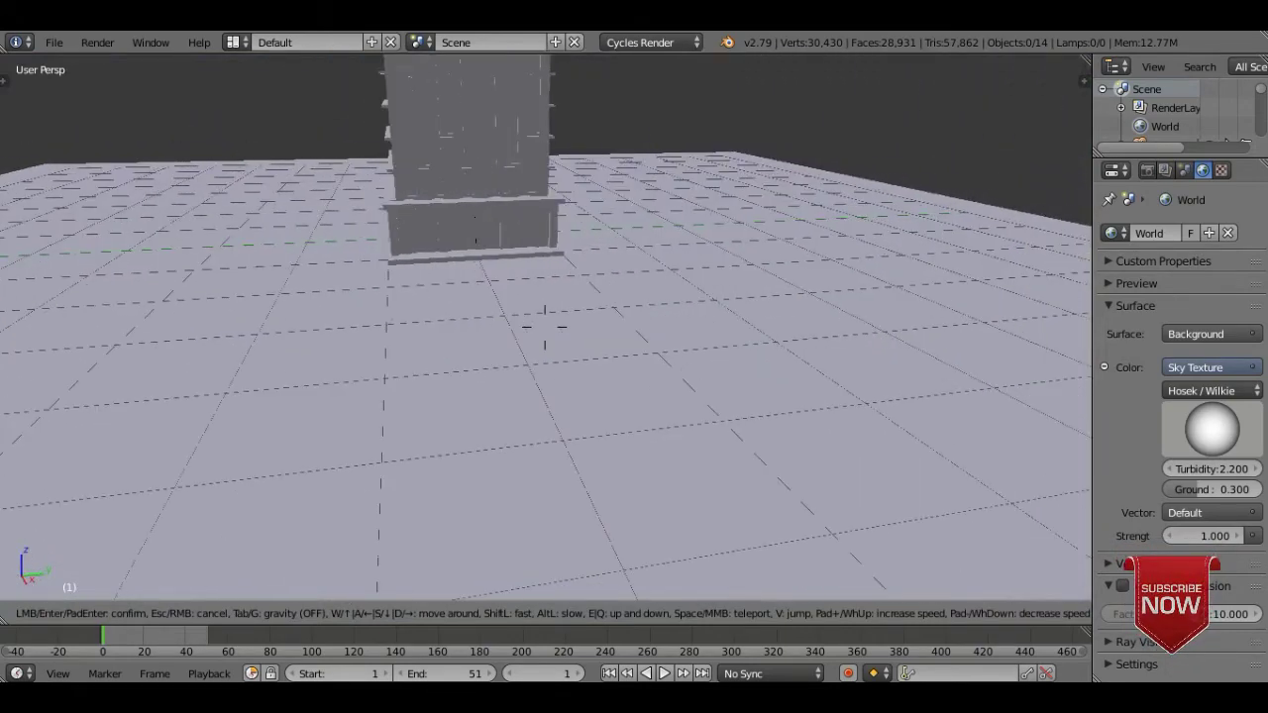
pyautogui.press('w')
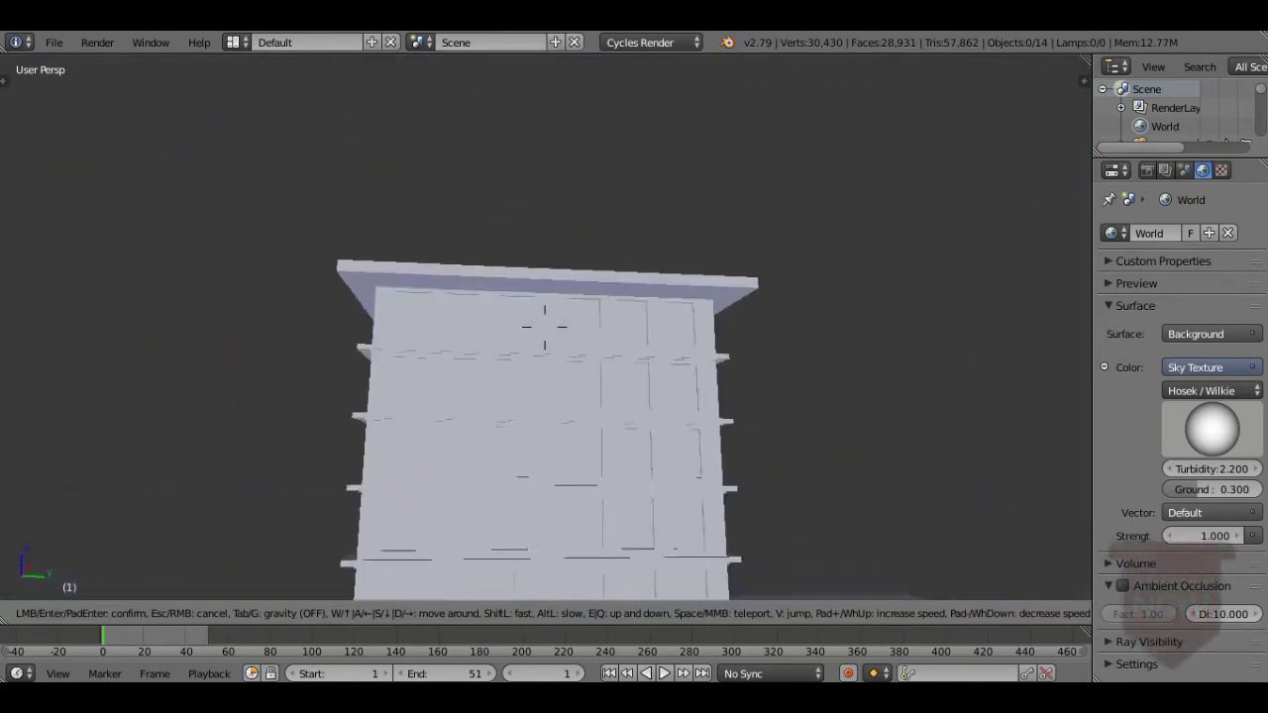
pyautogui.press('s')
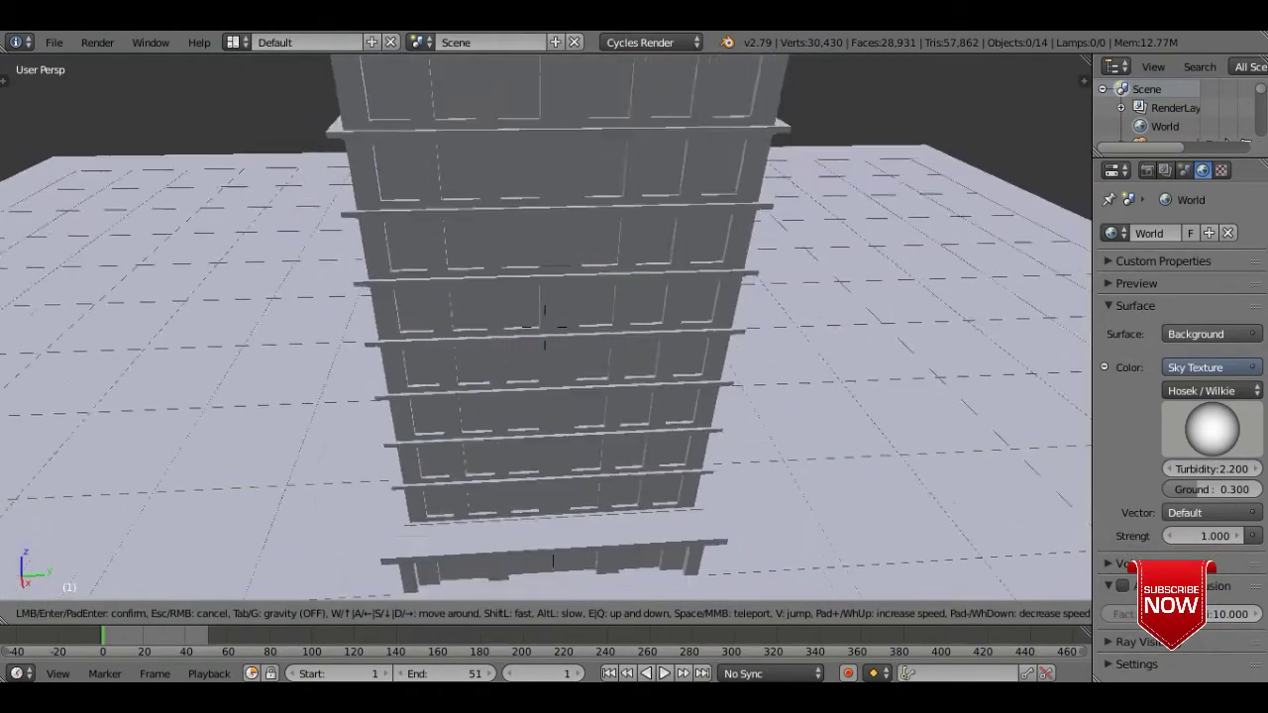
pyautogui.press('s')
# Step: Back away further and tilt down until the tower's roof is visible, then reframe it sideways
pyautogui.press('s')
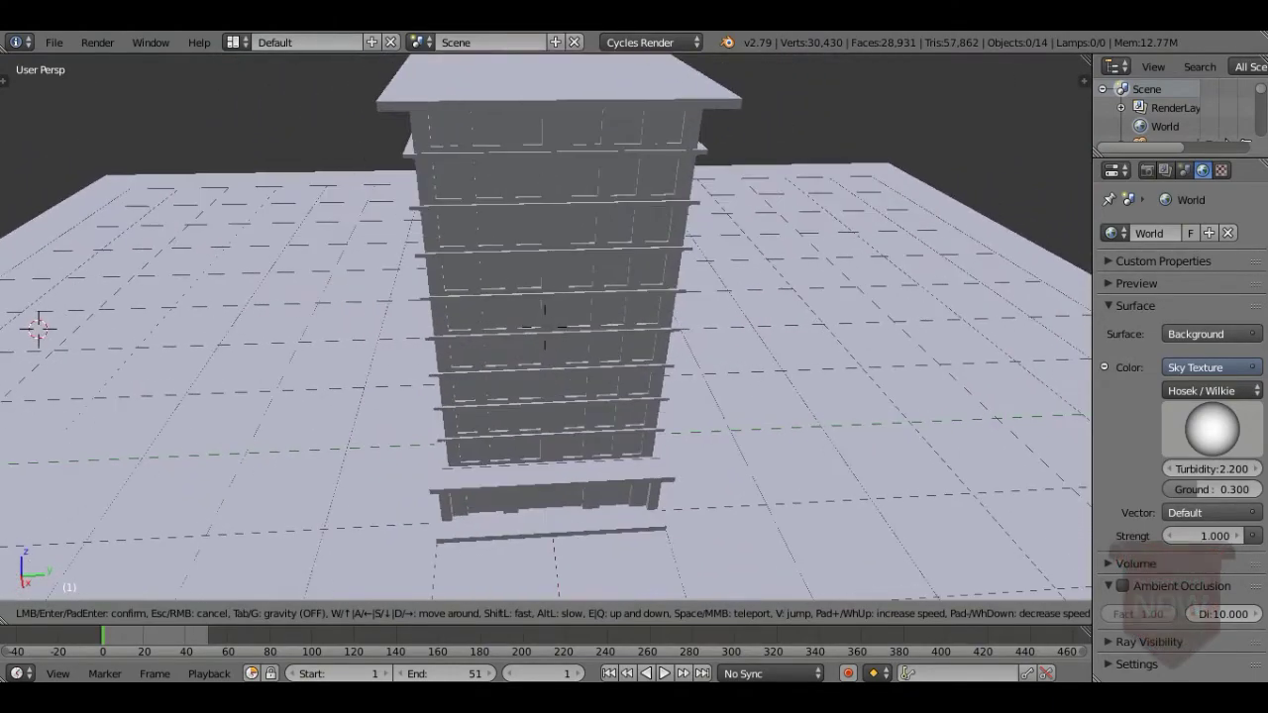
pyautogui.press('s')
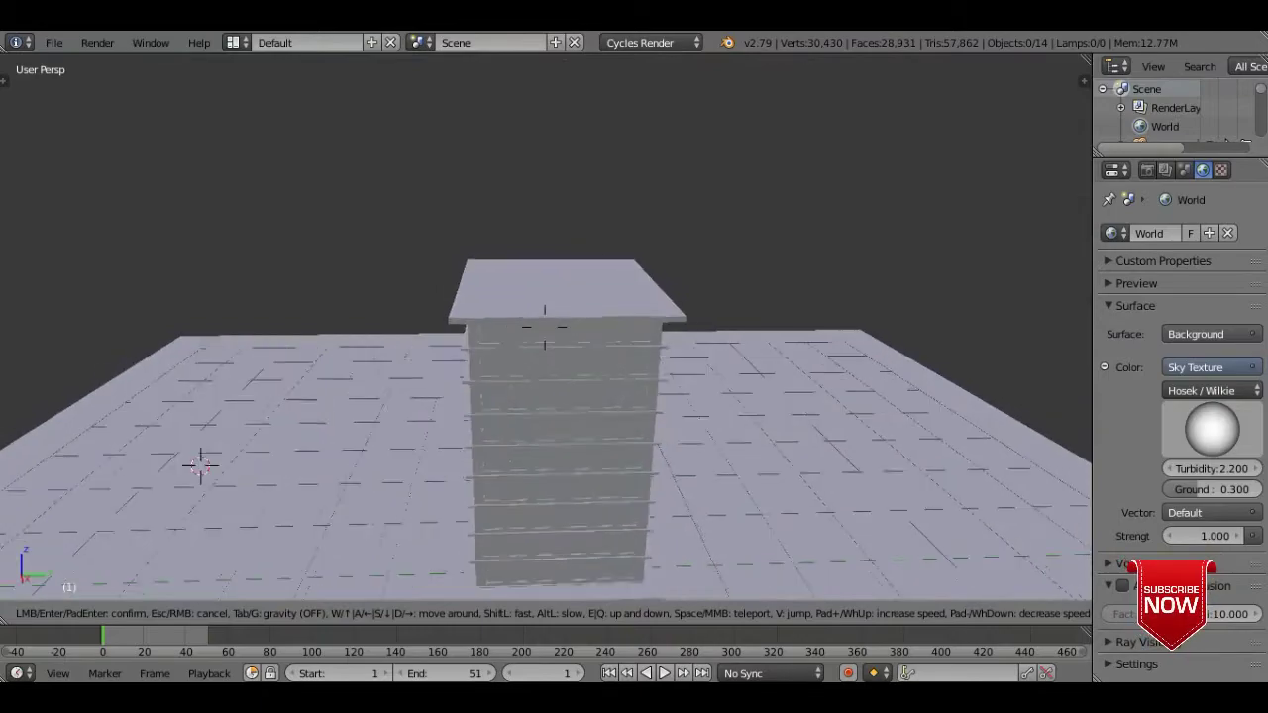
pyautogui.press('w')
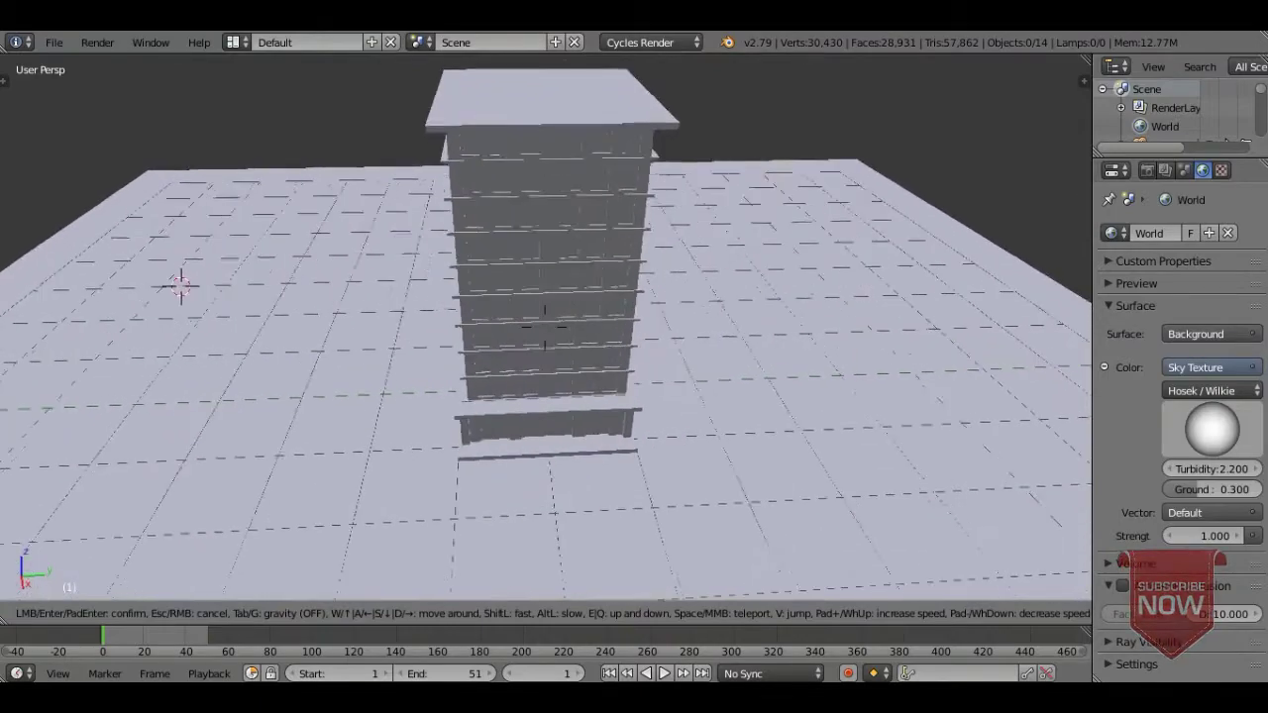
pyautogui.press('s')
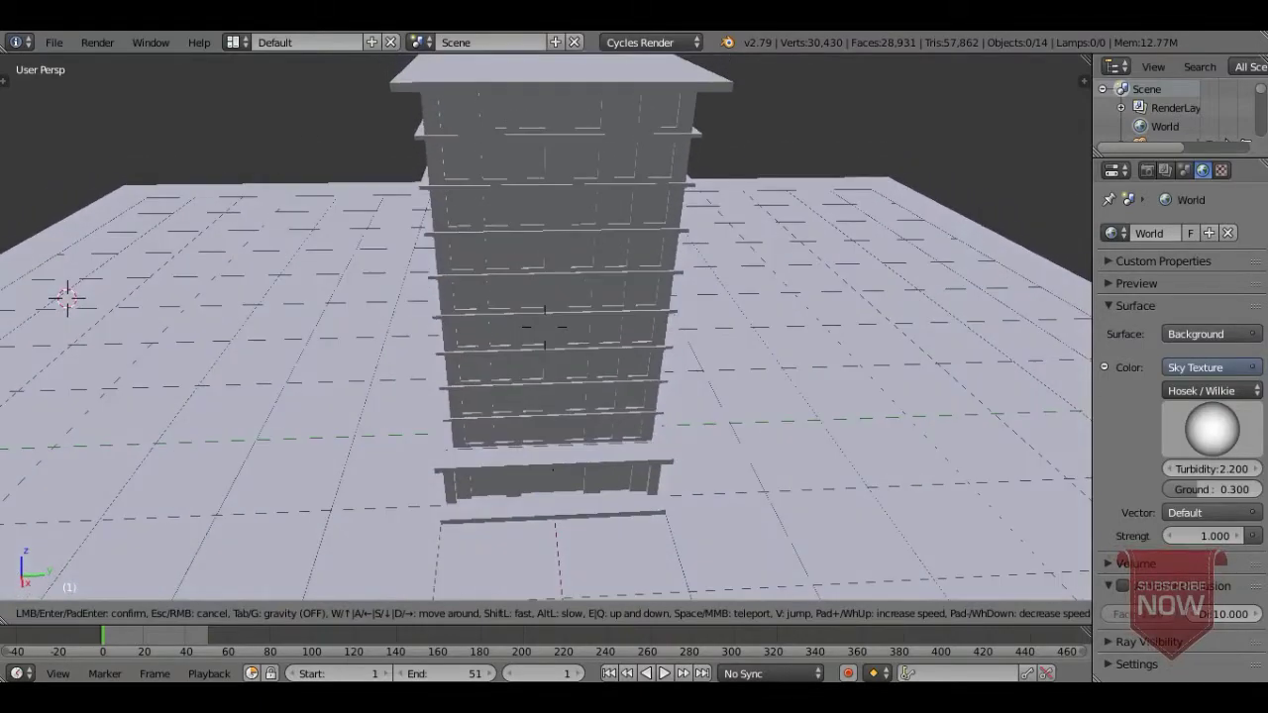
pyautogui.press('s')
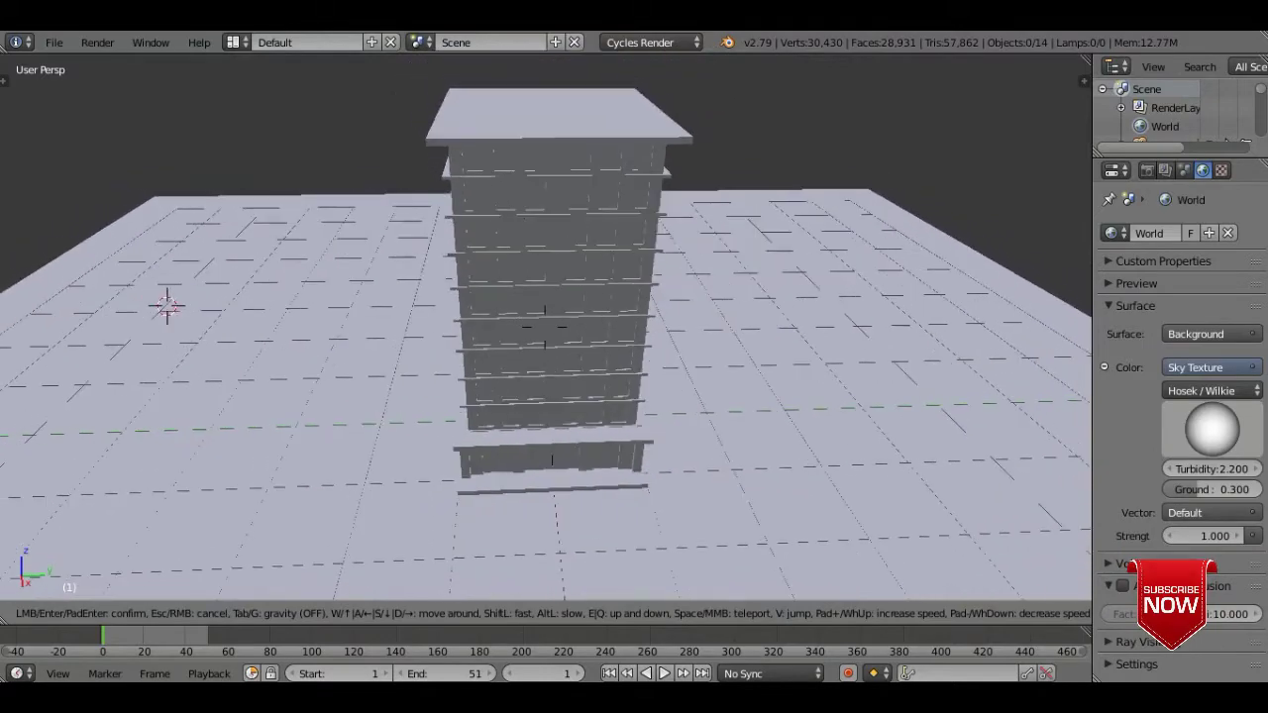
pyautogui.press('a')
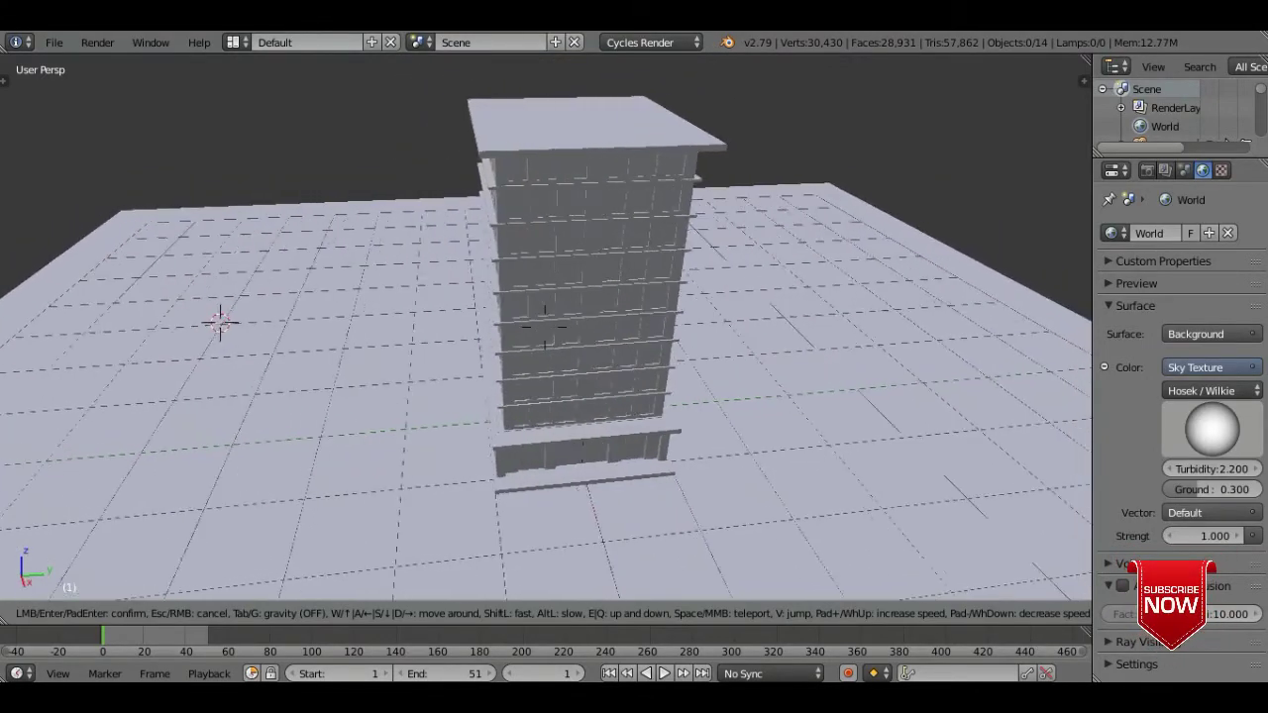
pyautogui.press('d')
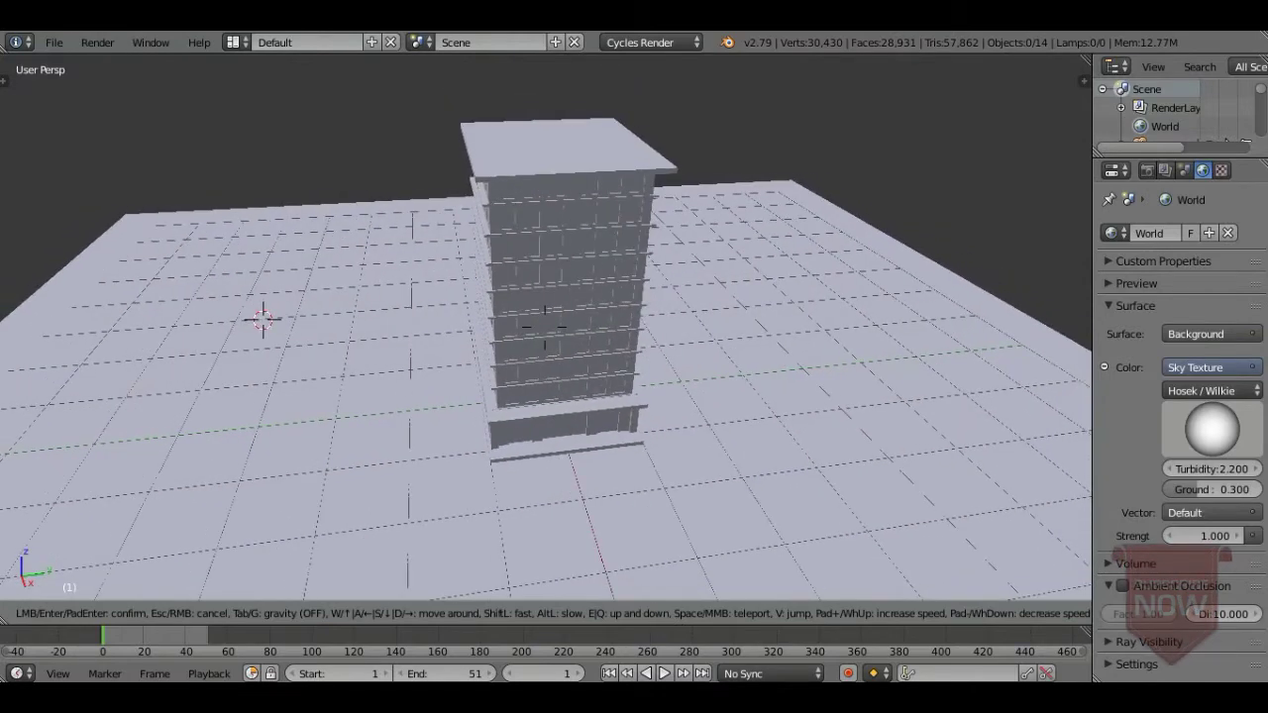
# Step: Keep the overhead view and switch the viewport to Rendered shading for a Cycles preview
pyautogui.click(545, 327)
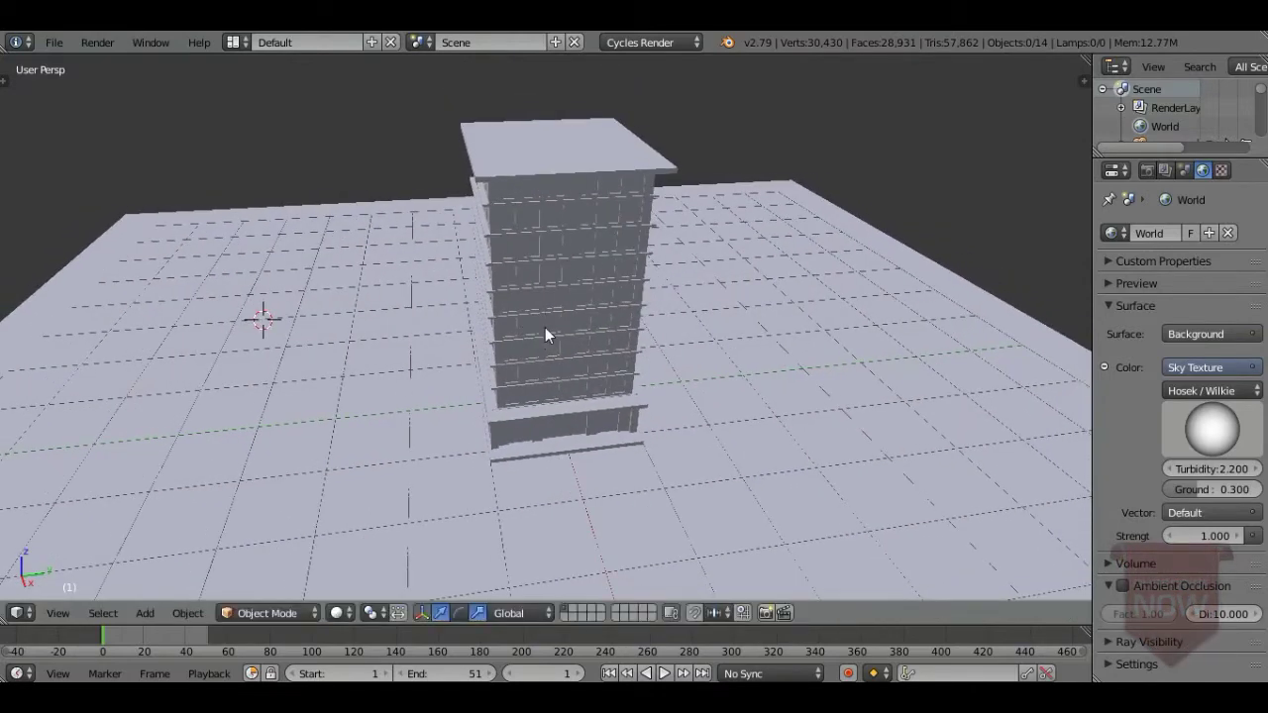
pyautogui.click(345, 612)
pyautogui.click(397, 495)
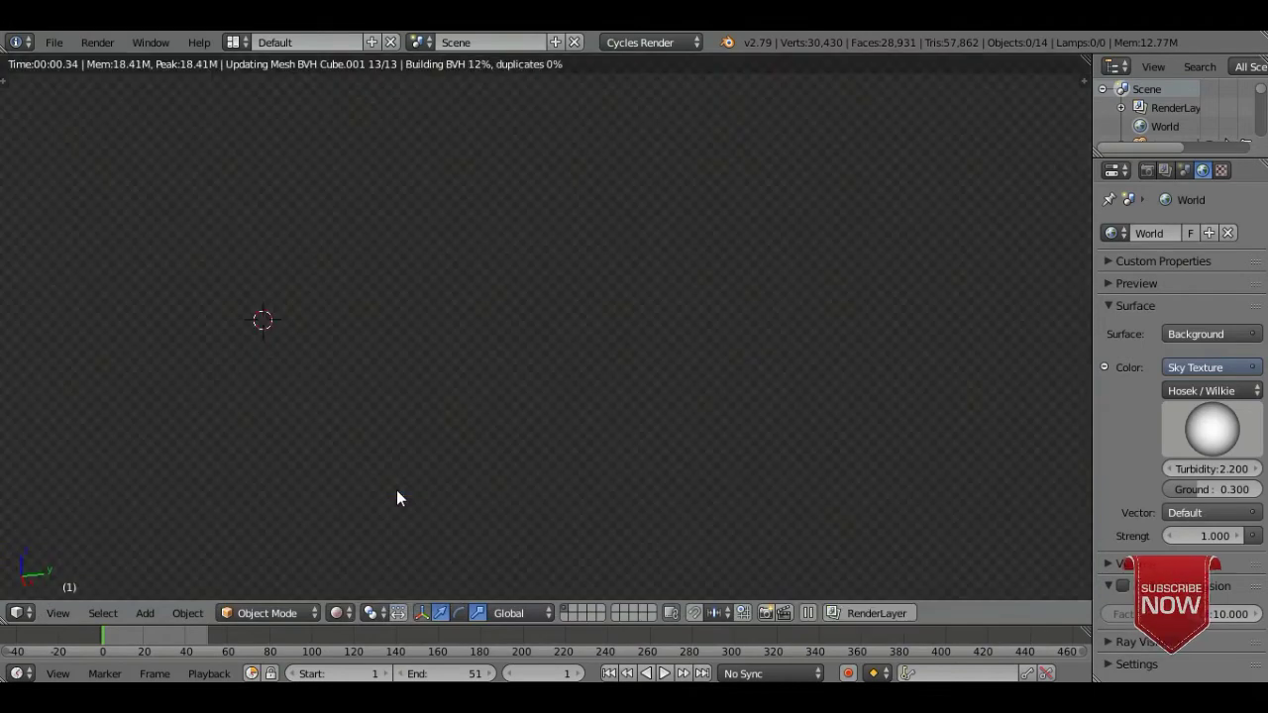